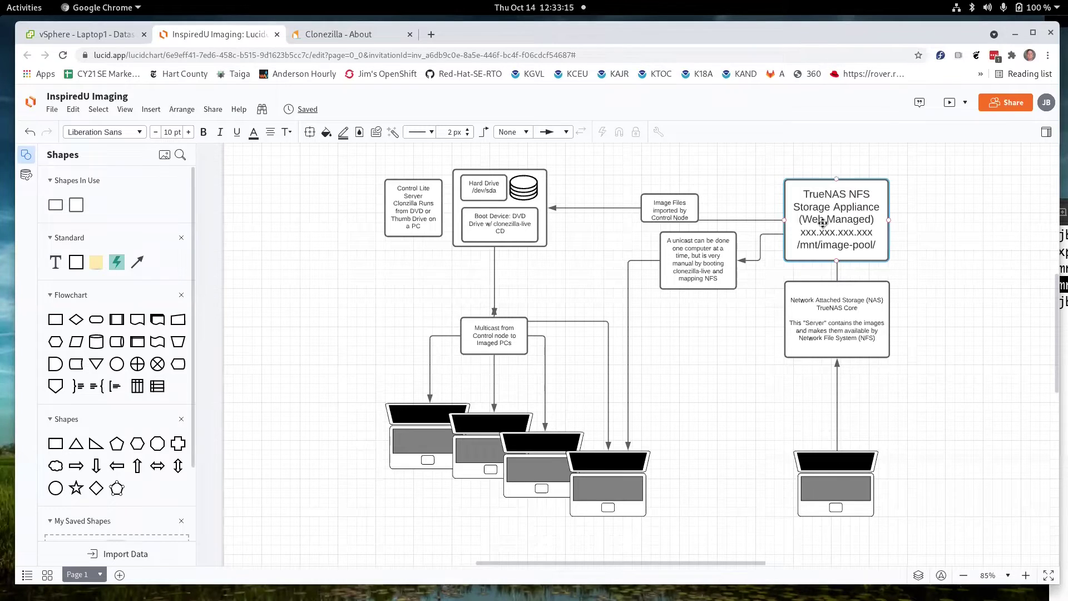
Point out the diagram's control node, DVD boot device, /dev/sda hard drive and TrueNAS NFS appliance
left_click(477, 205)
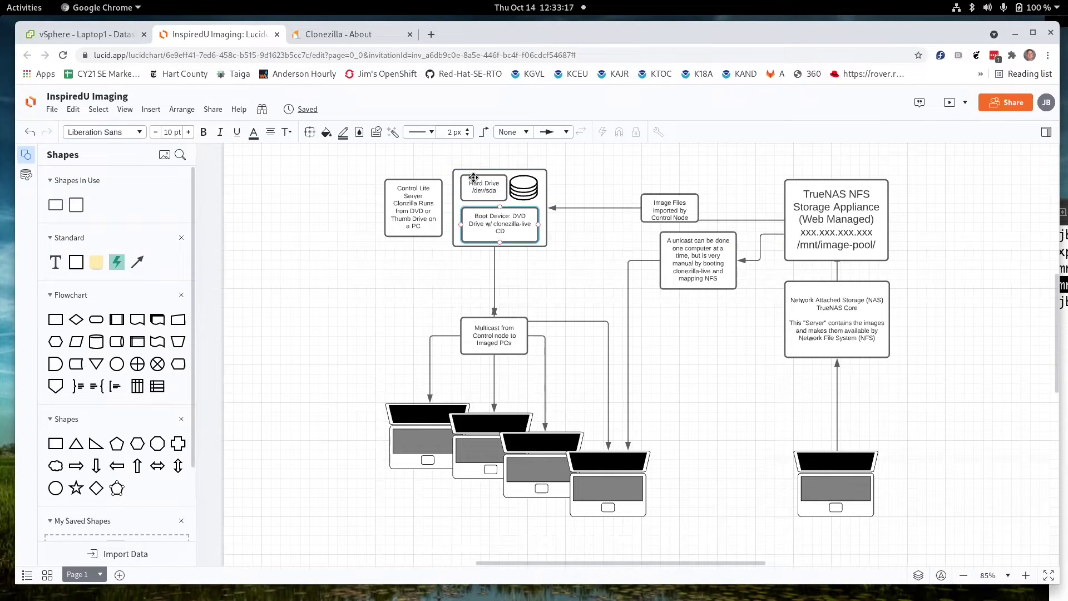
left_click(488, 214)
left_click(808, 211)
left_click(513, 192)
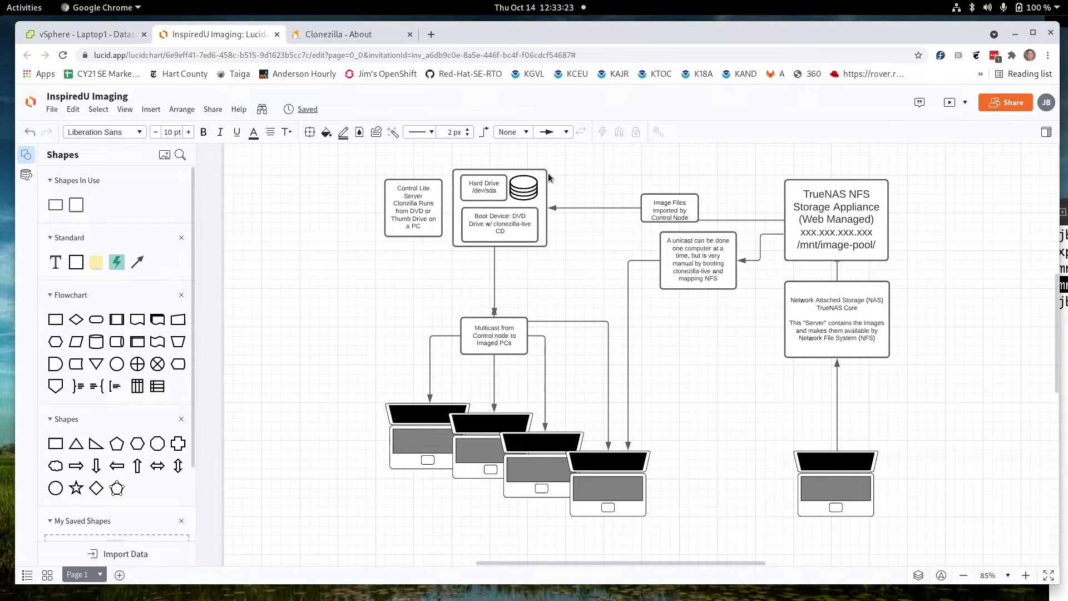
left_click(514, 194)
left_click(503, 294)
left_click(513, 210)
left_click(531, 207)
left_click(530, 214)
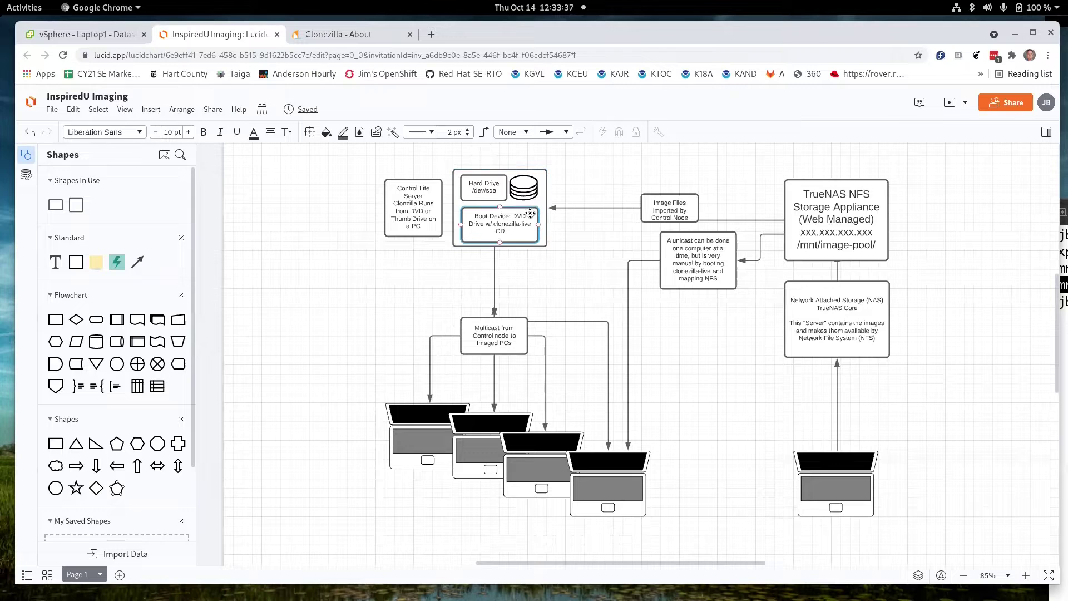
left_click(530, 214)
left_click(526, 199)
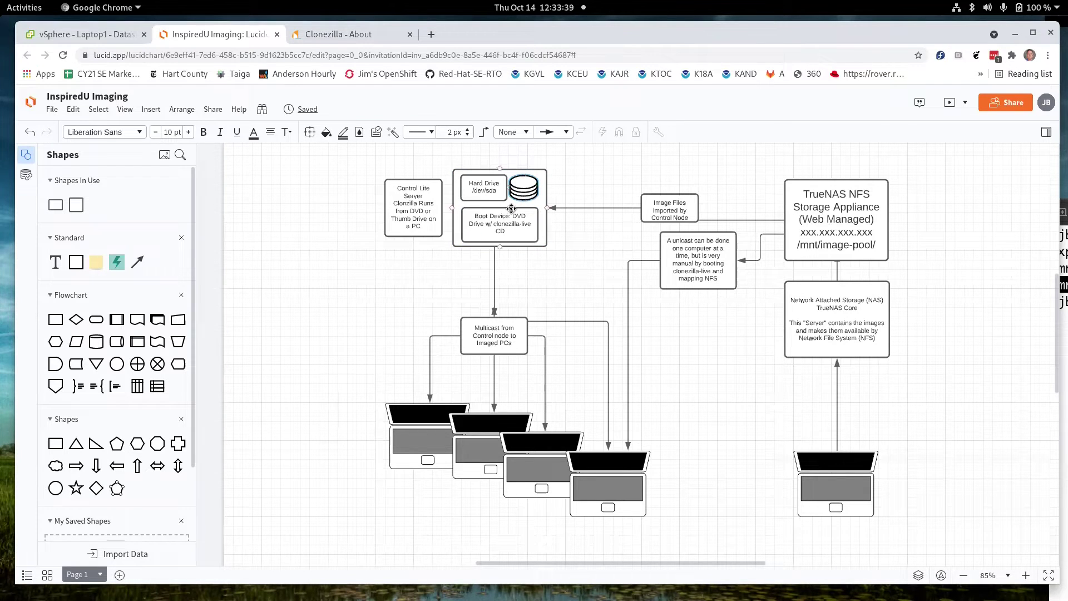
left_click(510, 212)
left_click(529, 195)
left_click(791, 235)
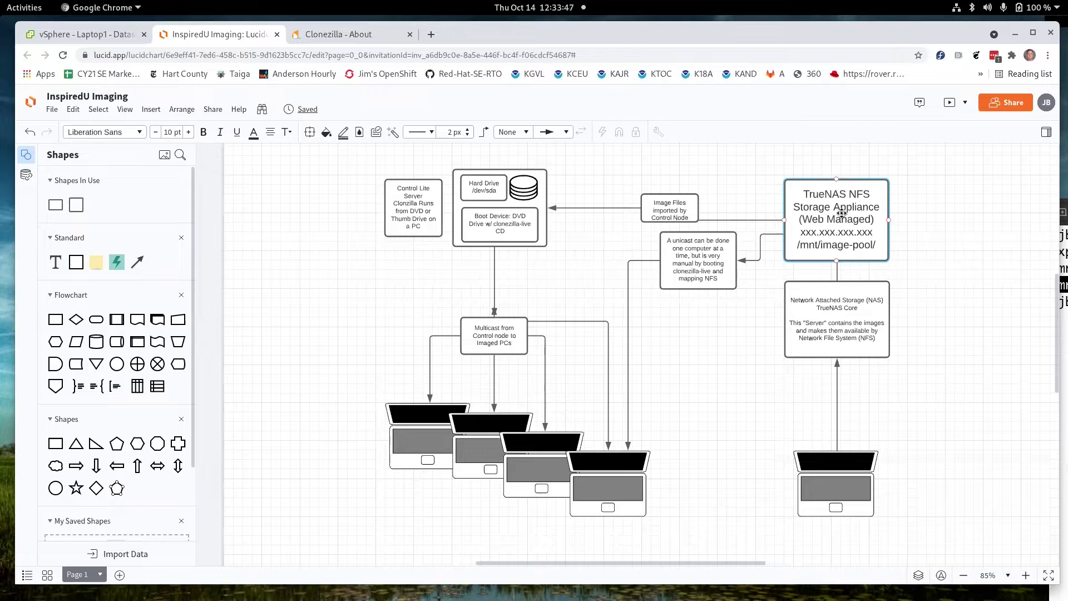
left_click(483, 198)
left_click(493, 211)
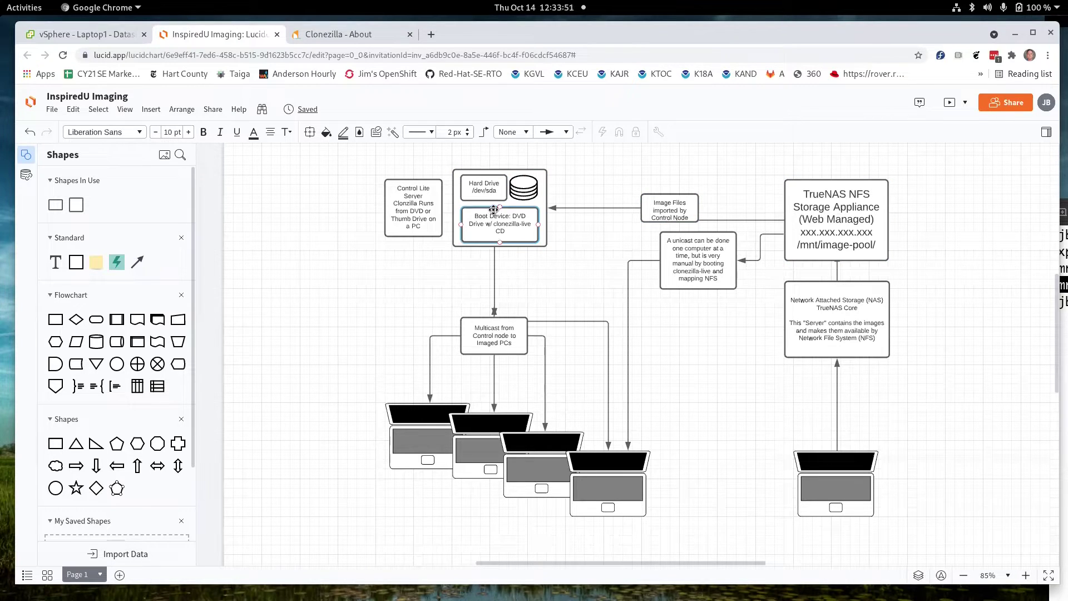
left_click(493, 212)
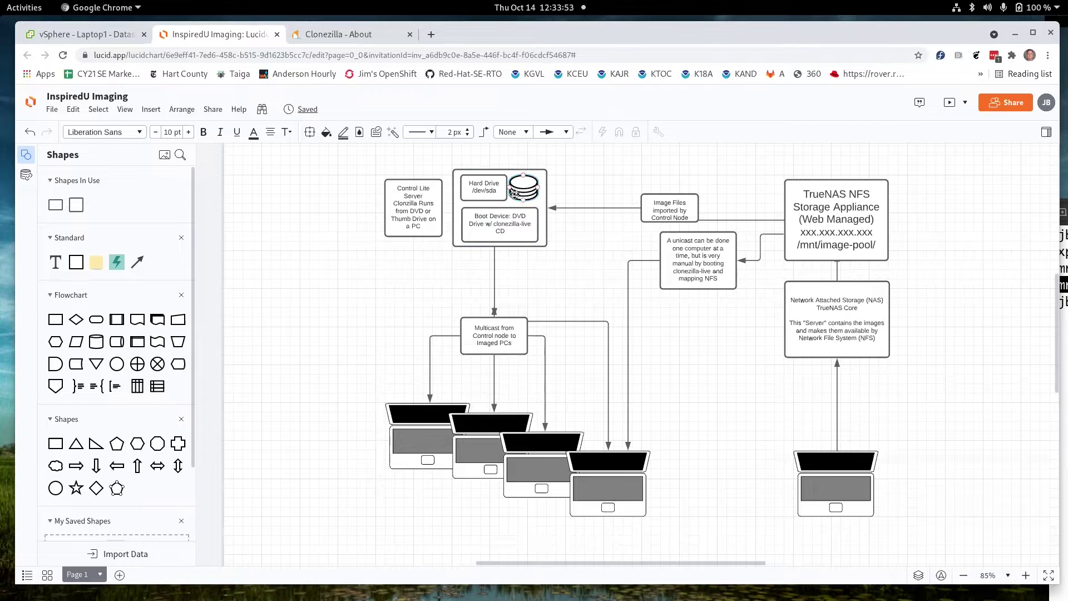
left_click(493, 215)
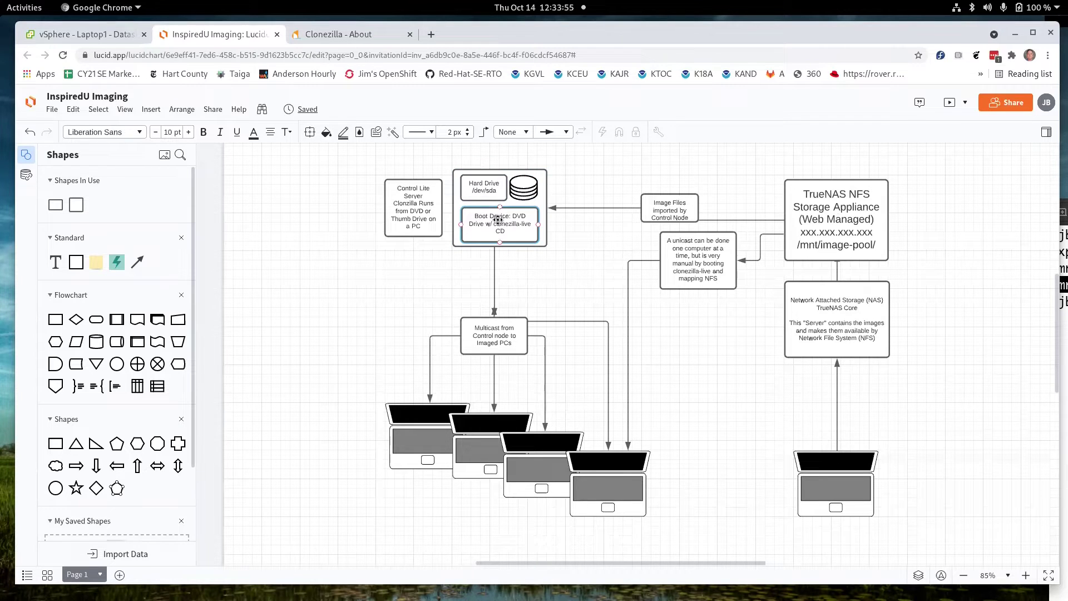
left_click(525, 188)
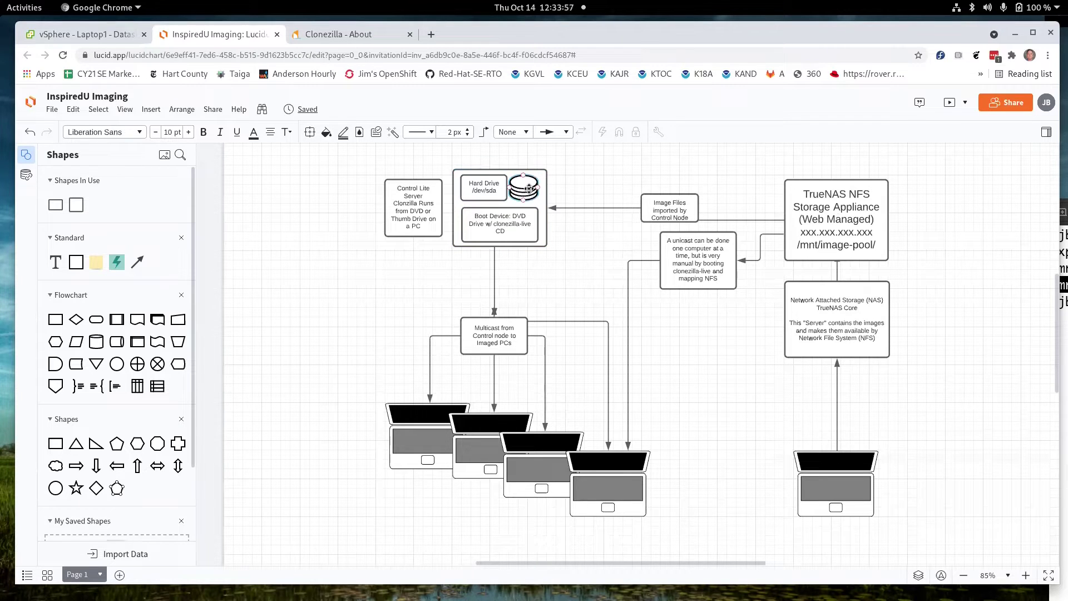
Power on the Clonezilla VM in vSphere and launch its web console
left_click(113, 34)
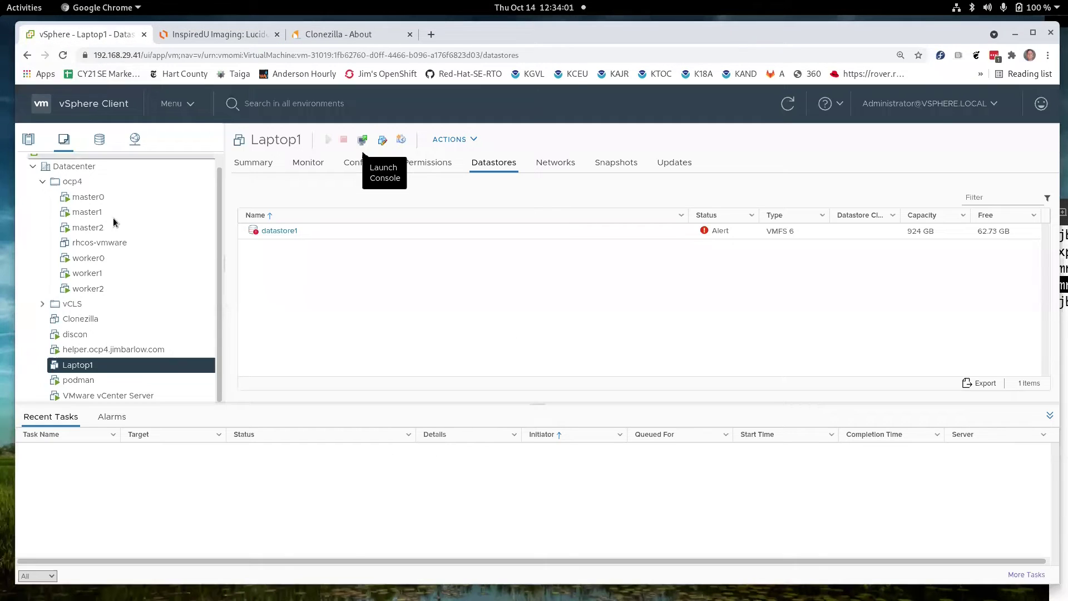
left_click(106, 317)
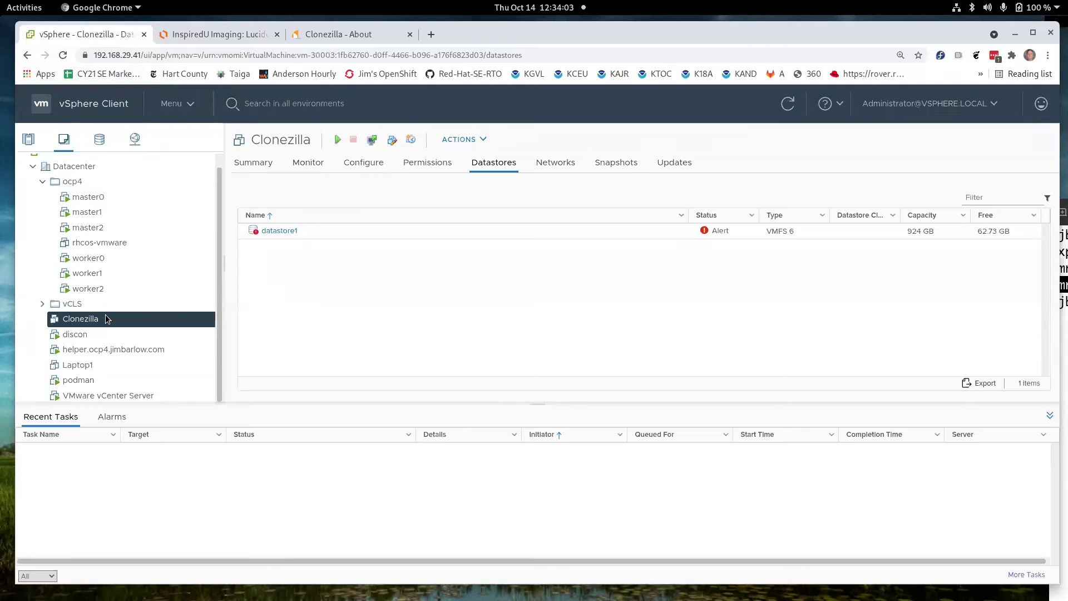
right_click(107, 321)
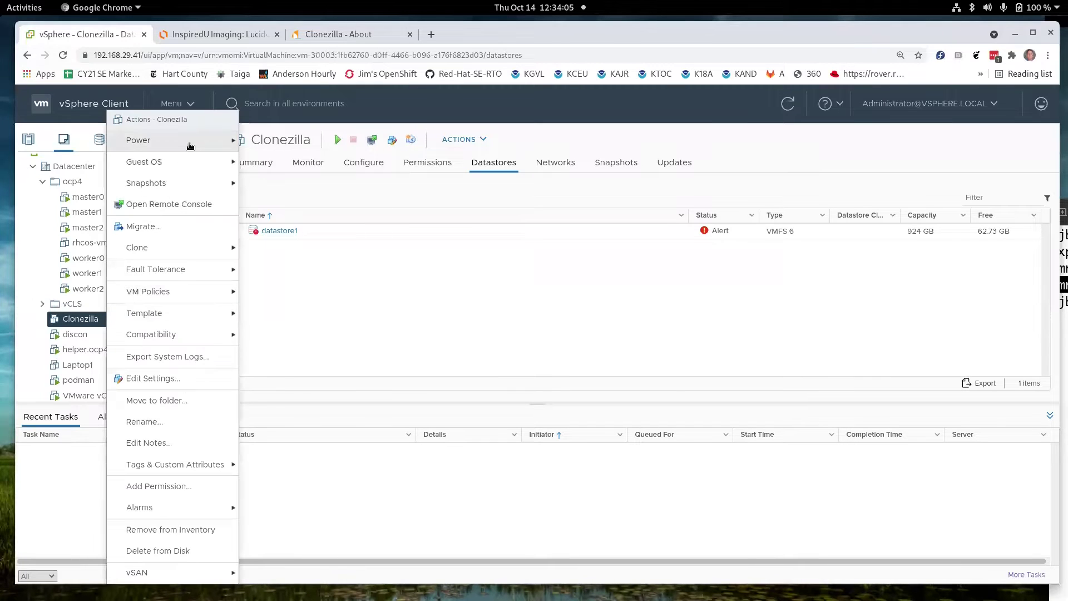
mouse_move(223, 140)
left_click(284, 141)
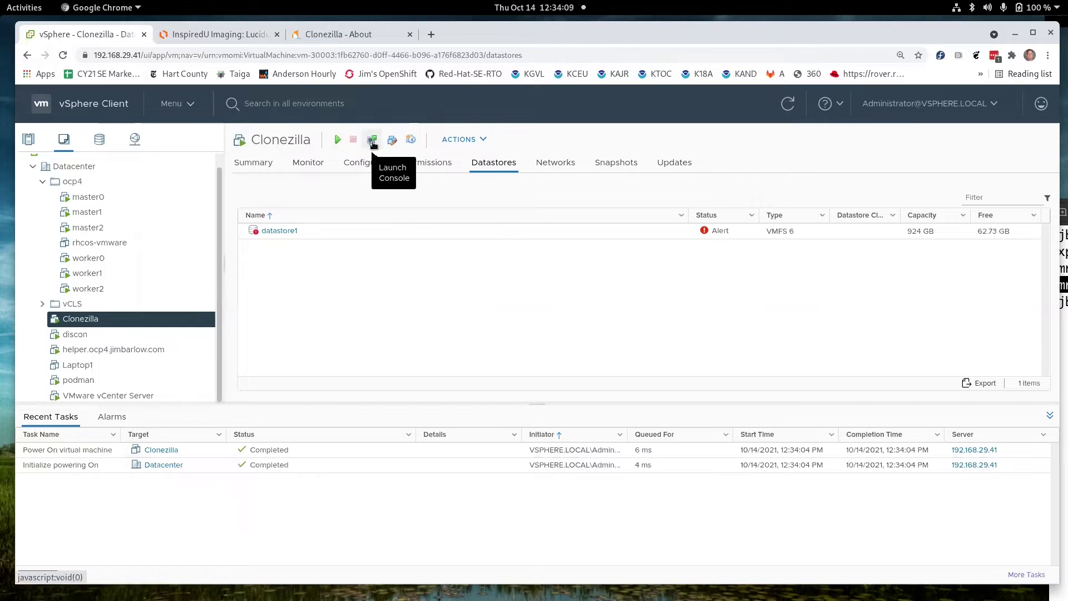
left_click(373, 141)
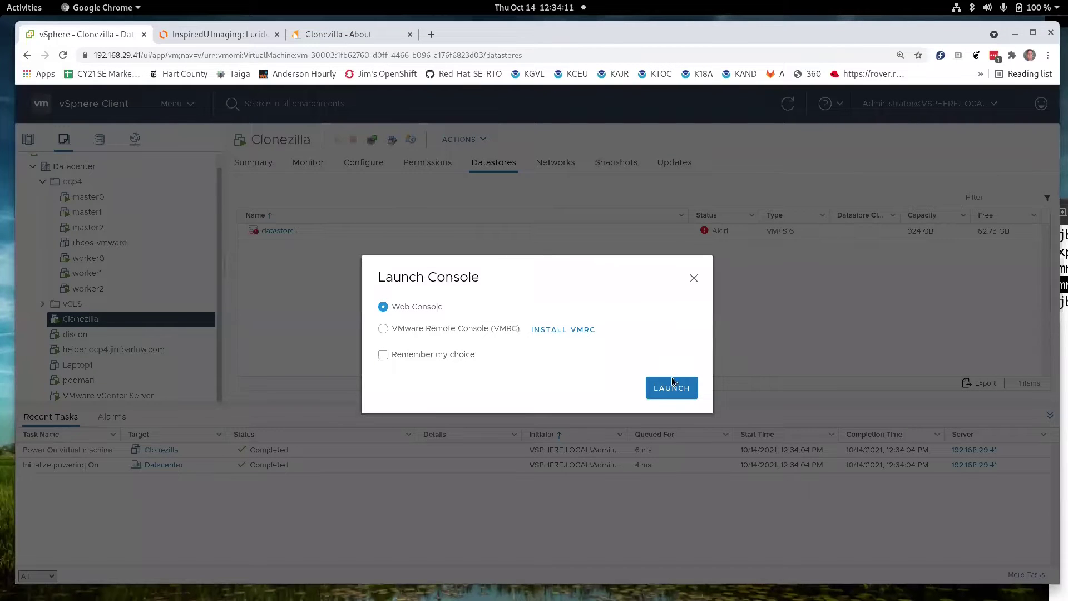
left_click(672, 388)
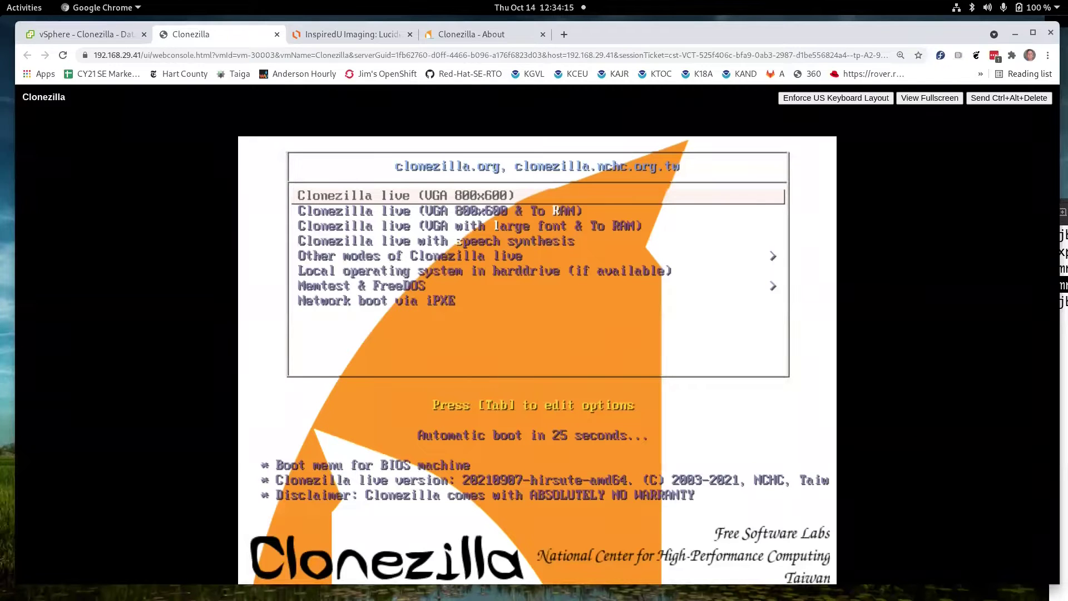
Boot the 'Clonezilla live (VGA with large font & To RAM)' menu entry
key("alt+Tab")
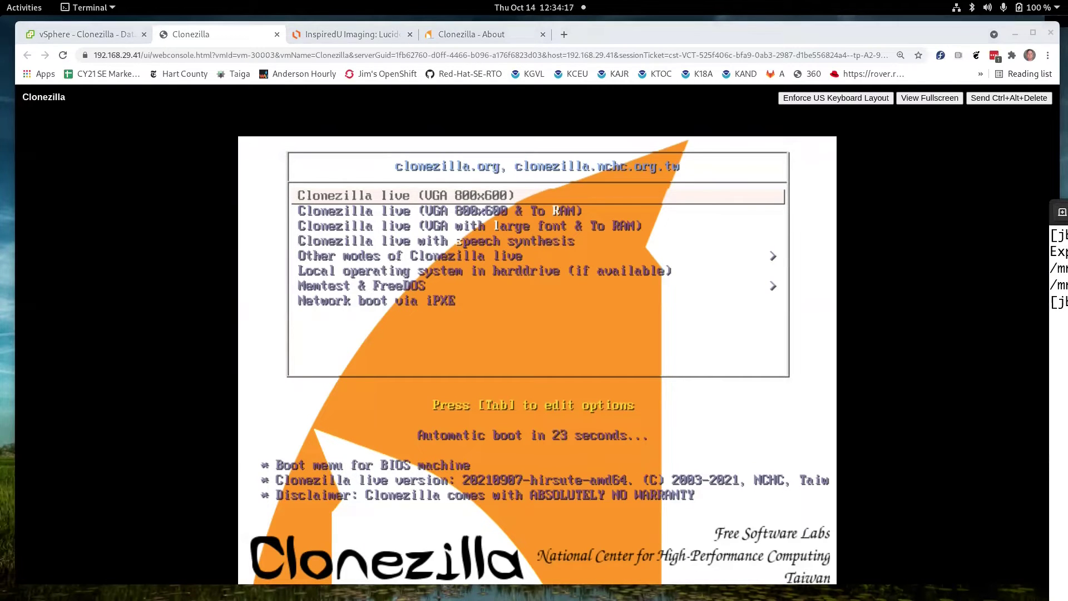
key("alt+Tab")
key("Down")
key("Down")
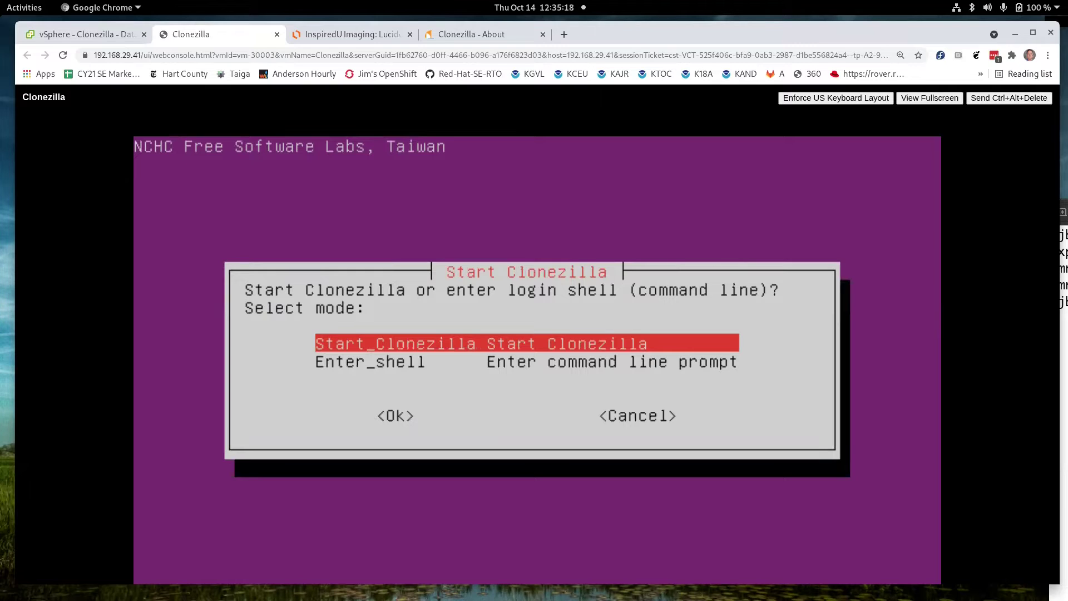
Start Clonezilla in device-image mode with an NFS server image source over DHCP
key("Return")
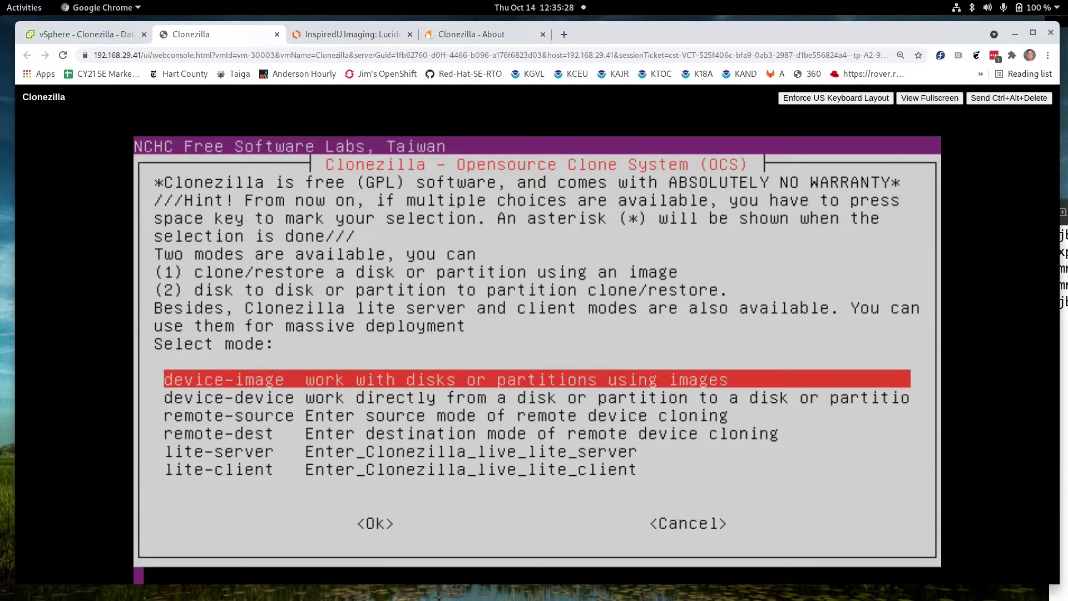
key("Return")
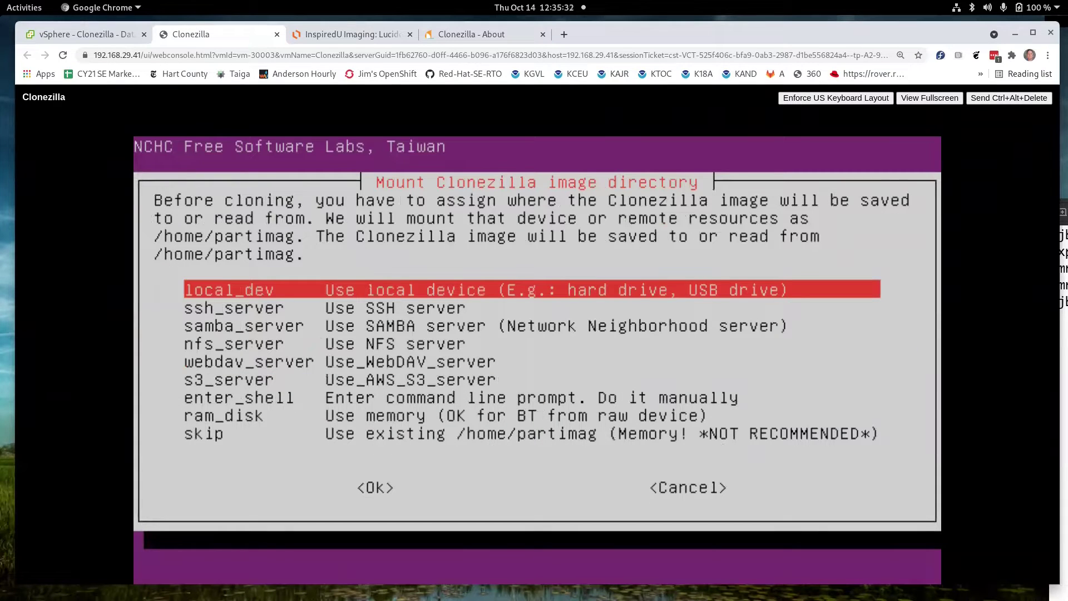
key("Down")
key("Down")
key("Down")
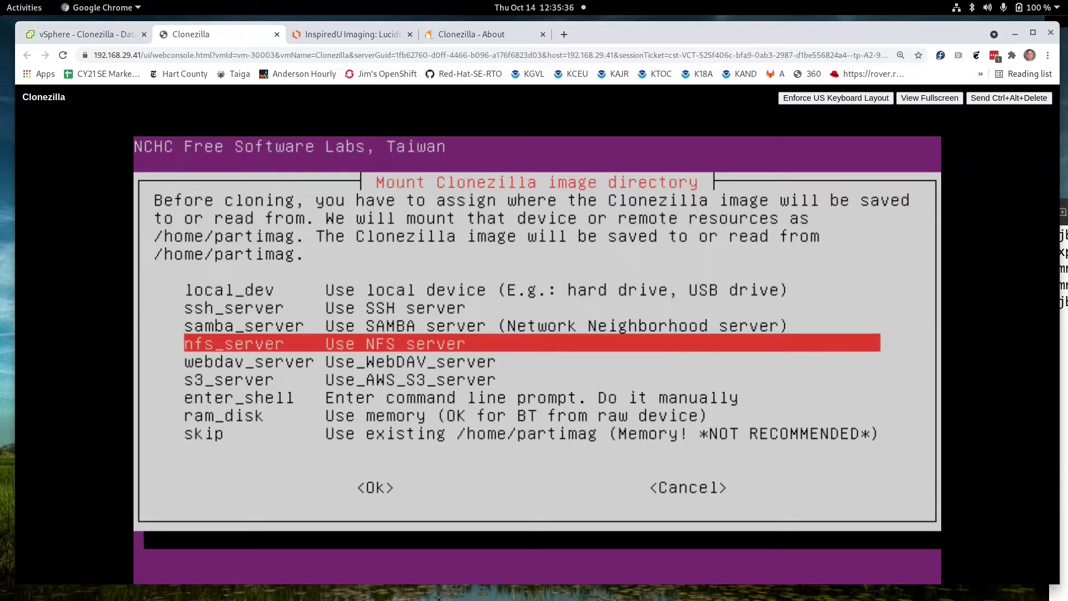
key("Return")
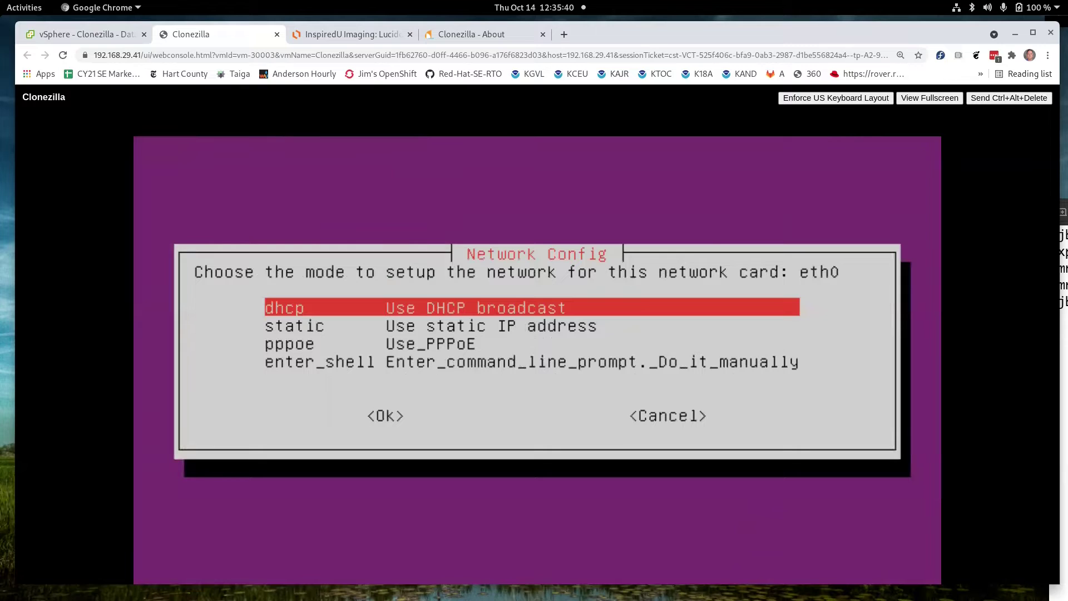
key("Return")
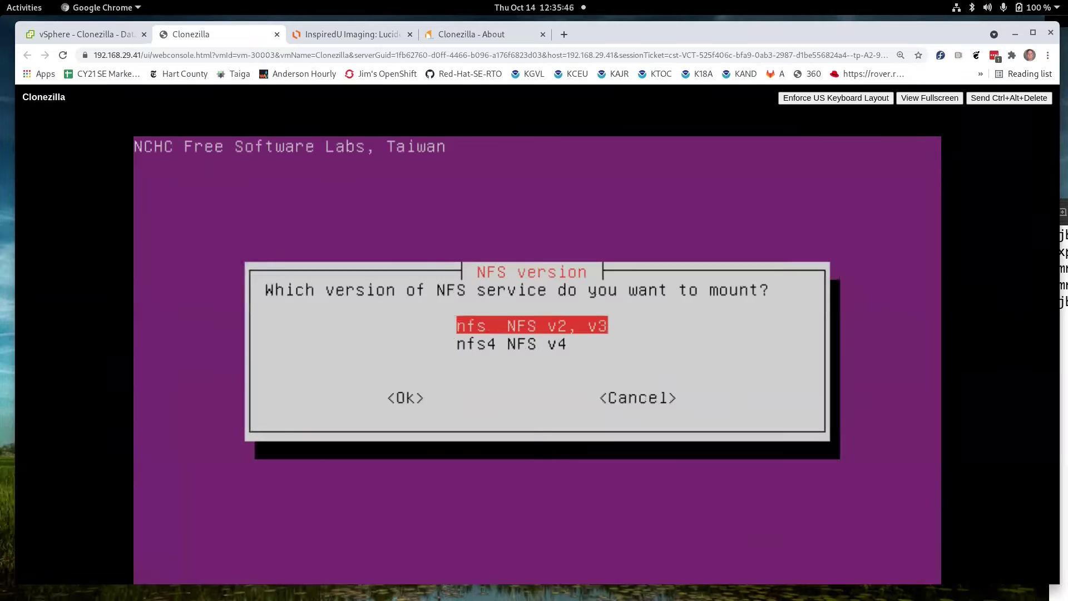
Choose NFS version 4 (nfs4) and confirm
key("Down")
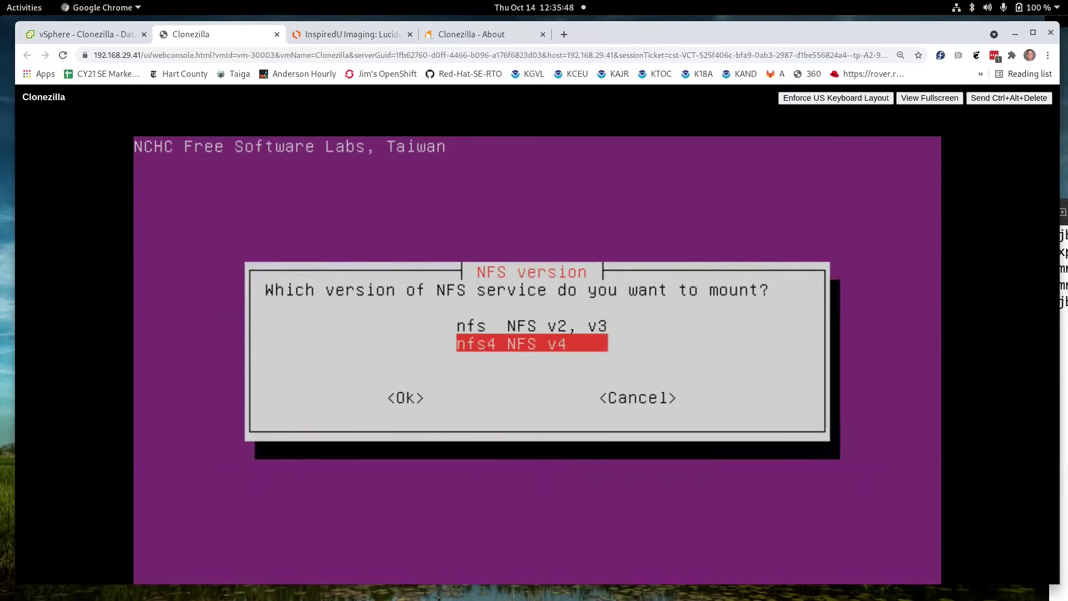
key("Tab")
key("Return")
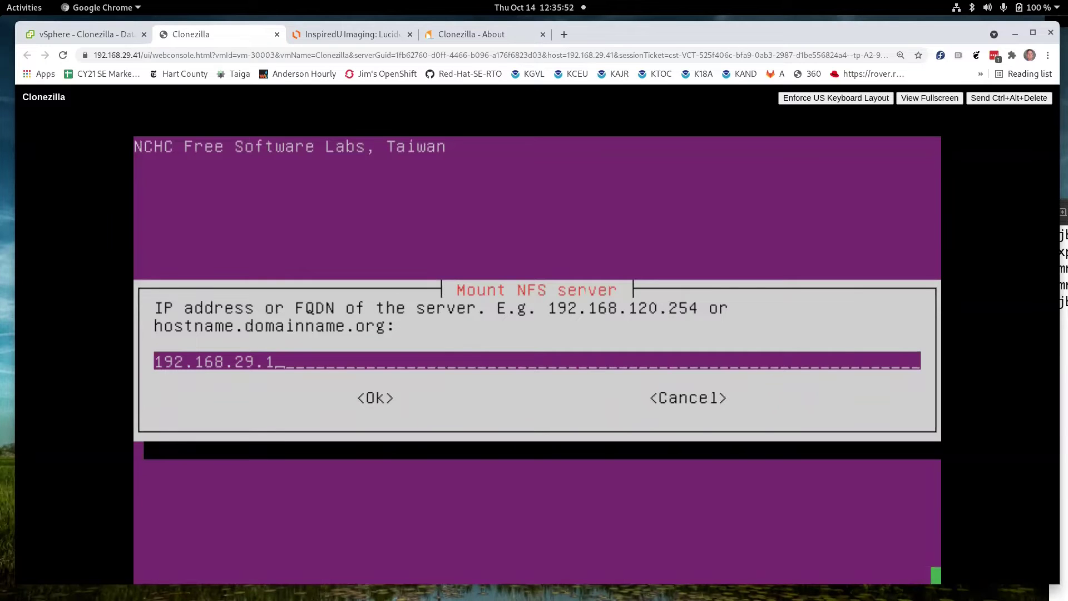
Check the NFS export list and enter 192.168.29.45 as the NFS server address
left_click_drag(1060, 212, 543, 245)
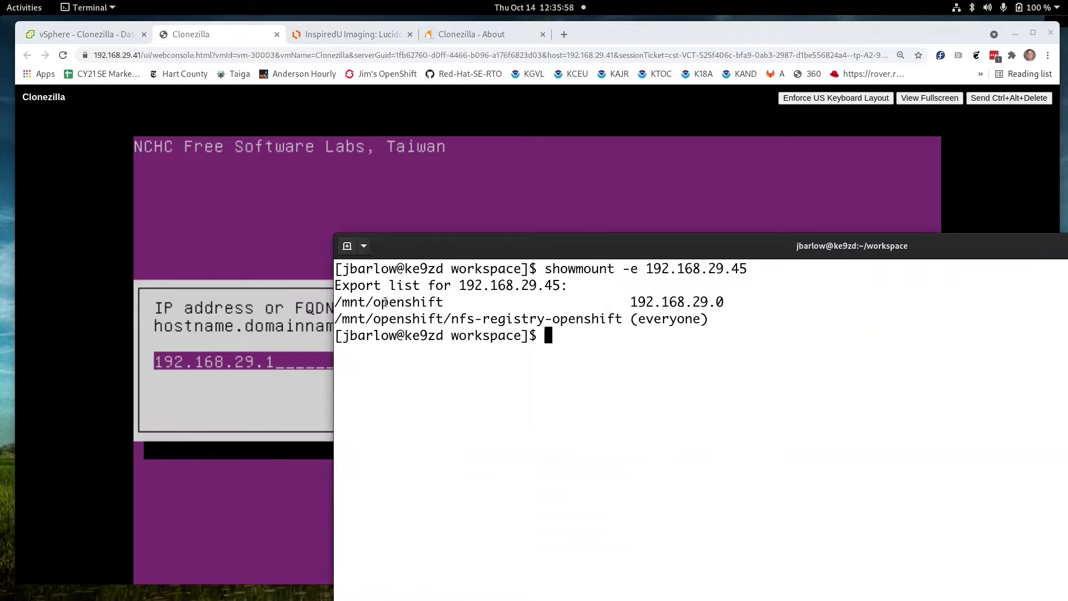
left_click_drag(460, 253, 591, 265)
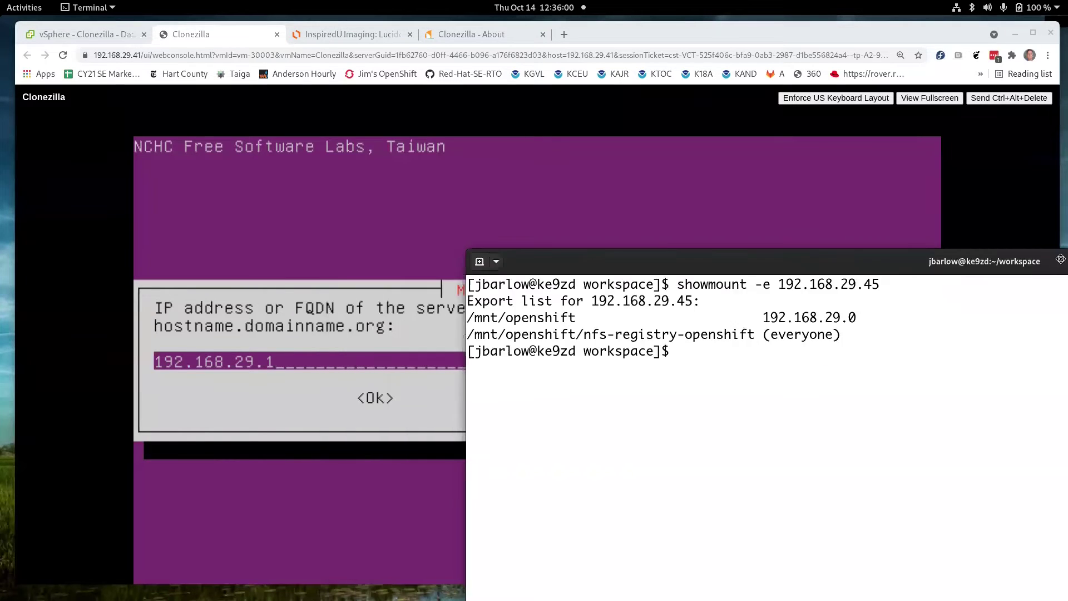
left_click(427, 148)
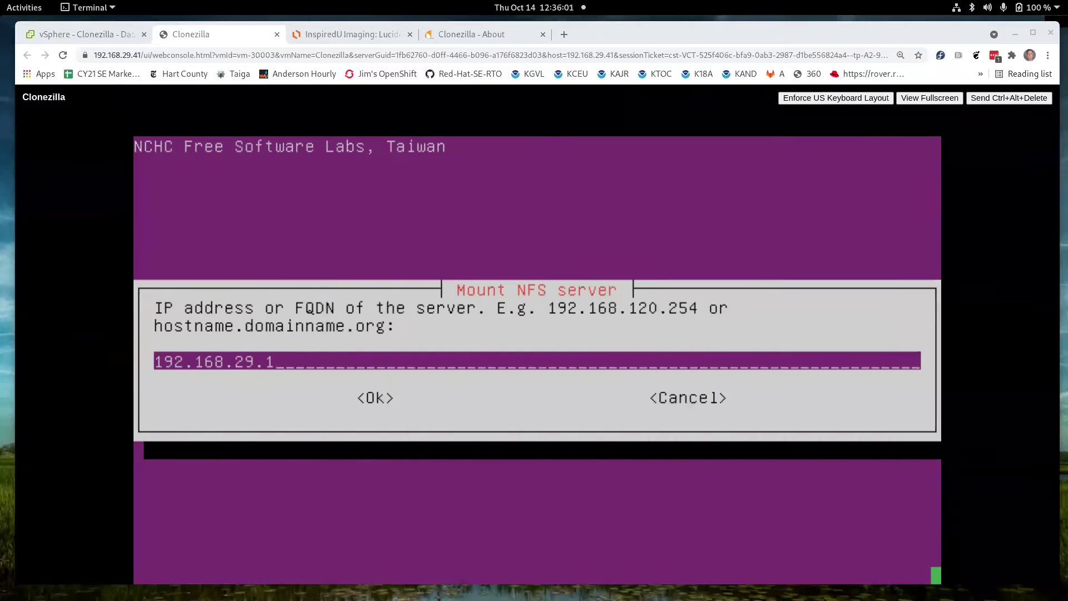
left_click(373, 35)
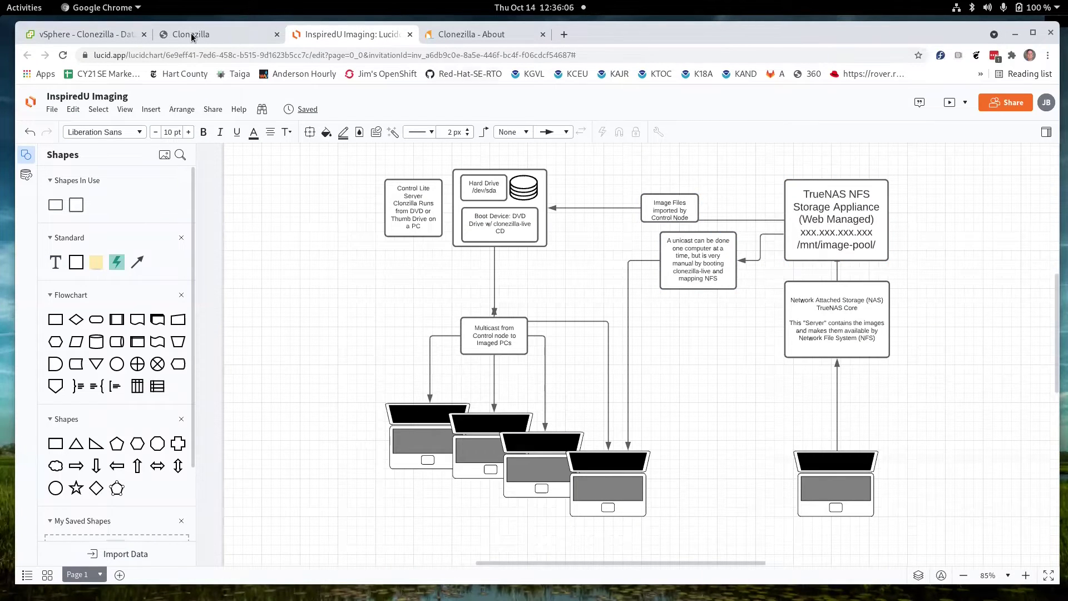
left_click(84, 34)
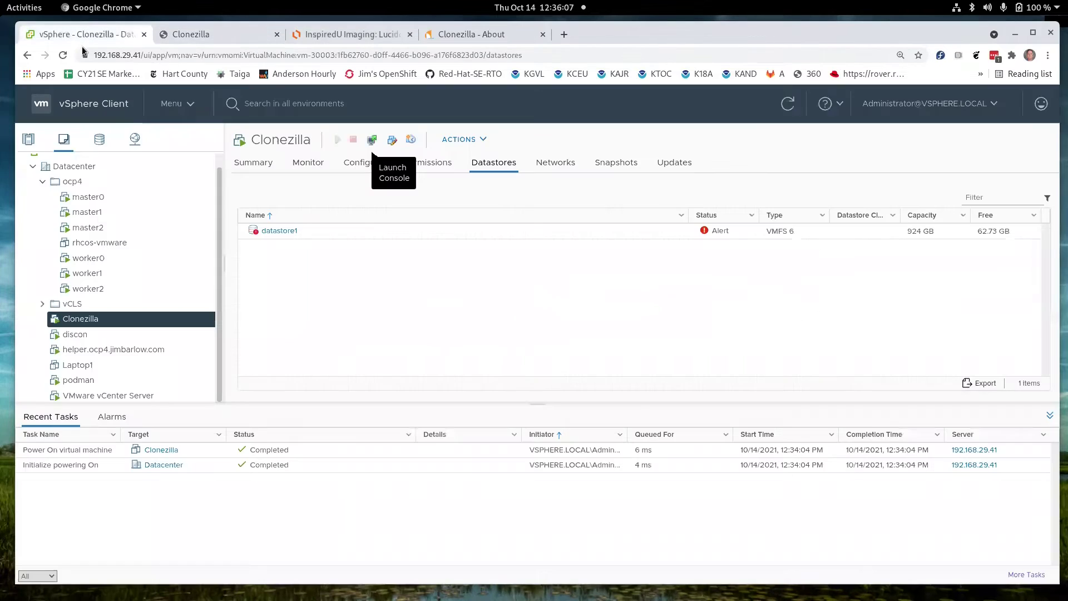
left_click(175, 34)
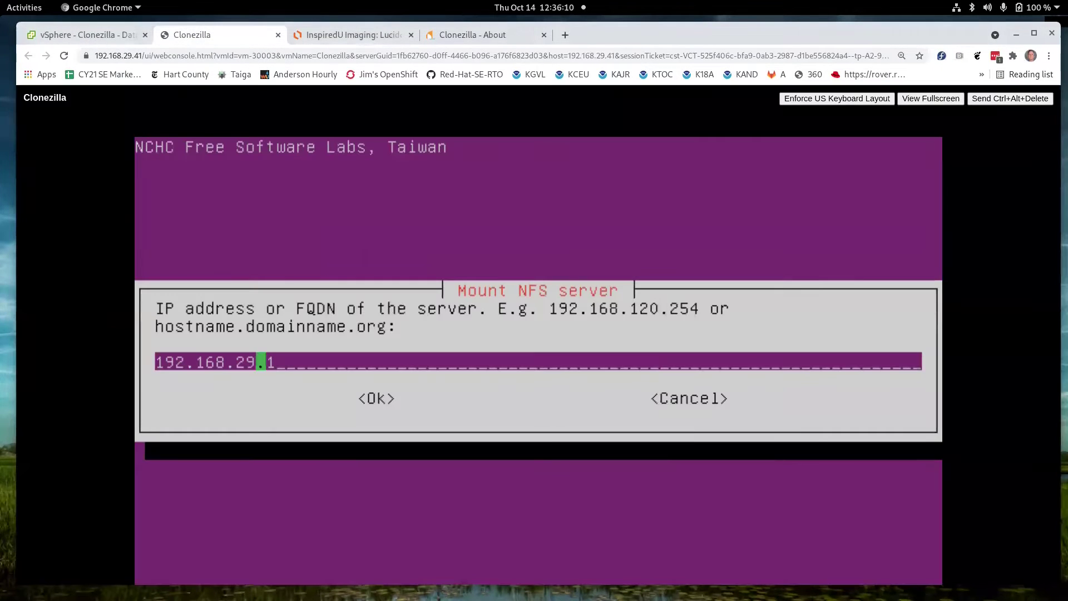
type(".45")
key("Return")
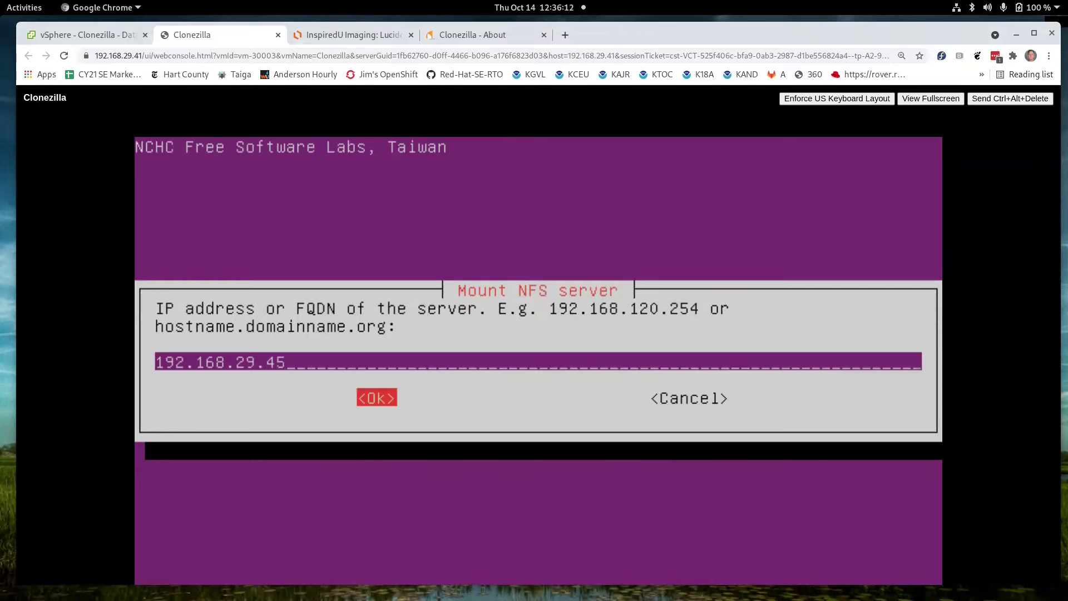
Set the image directory to /mnt/openshift and mount the share (744.3G free)
key("BackSpace")
key("BackSpace")
key("BackSpace")
key("BackSpace")
key("BackSpace")
key("BackSpace")
key("BackSpace")
key("BackSpace")
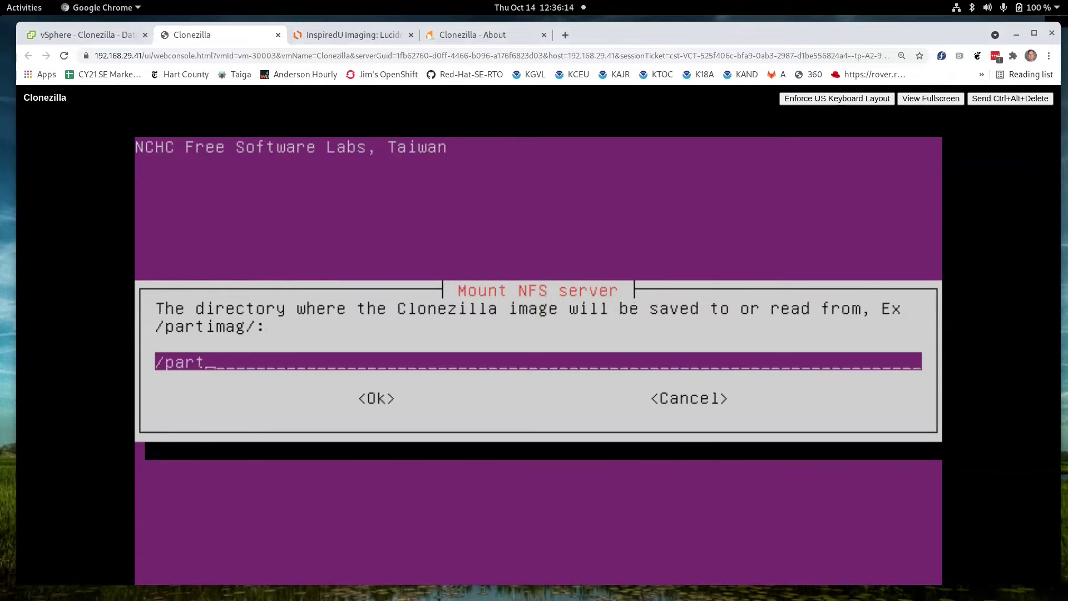
key("BackSpace")
key("BackSpace")
type("/mnt/openshift")
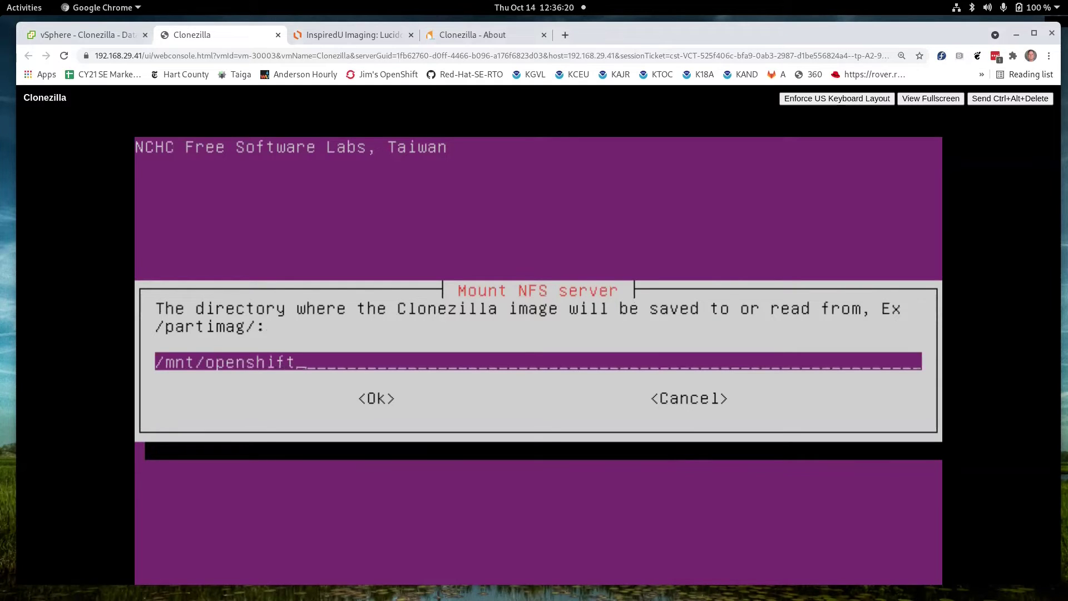
key("Tab")
key("Return")
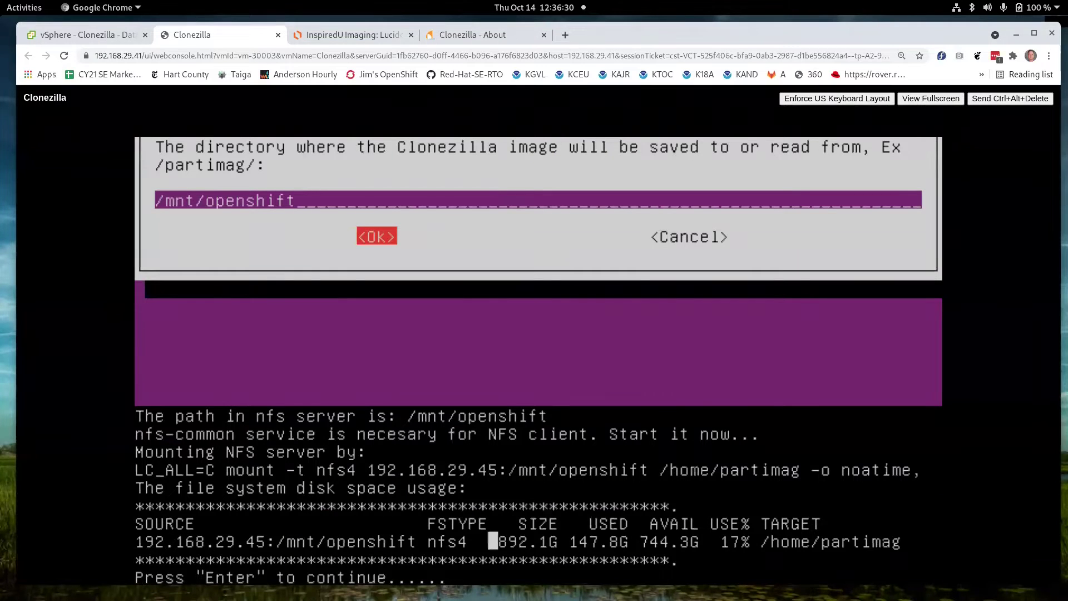
key("Return")
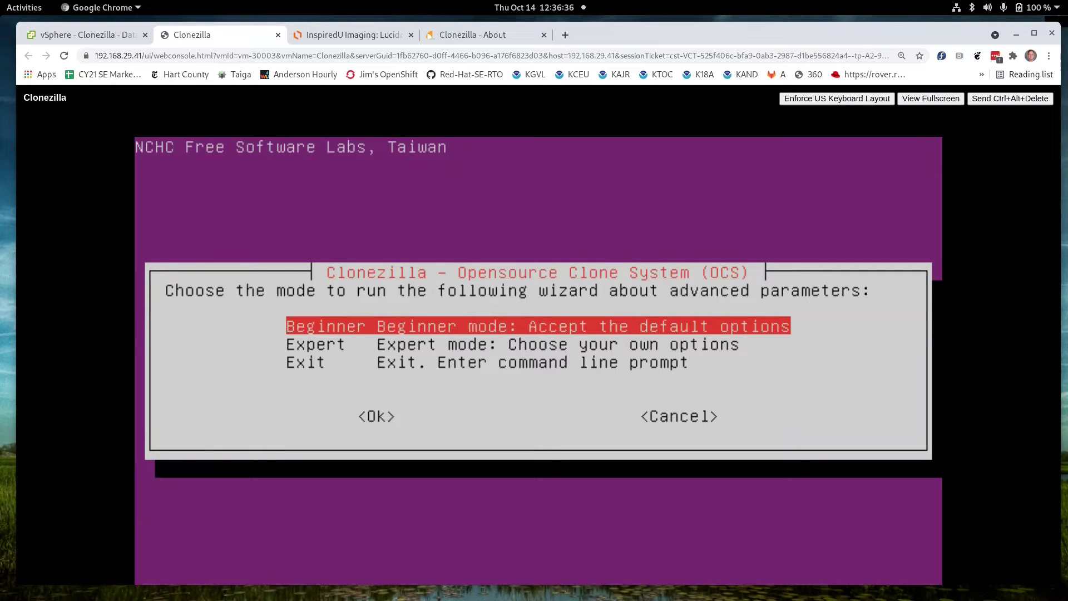
Choose Exit instead of a wizard mode and drop to the cmd prompt
key("Down")
key("Down")
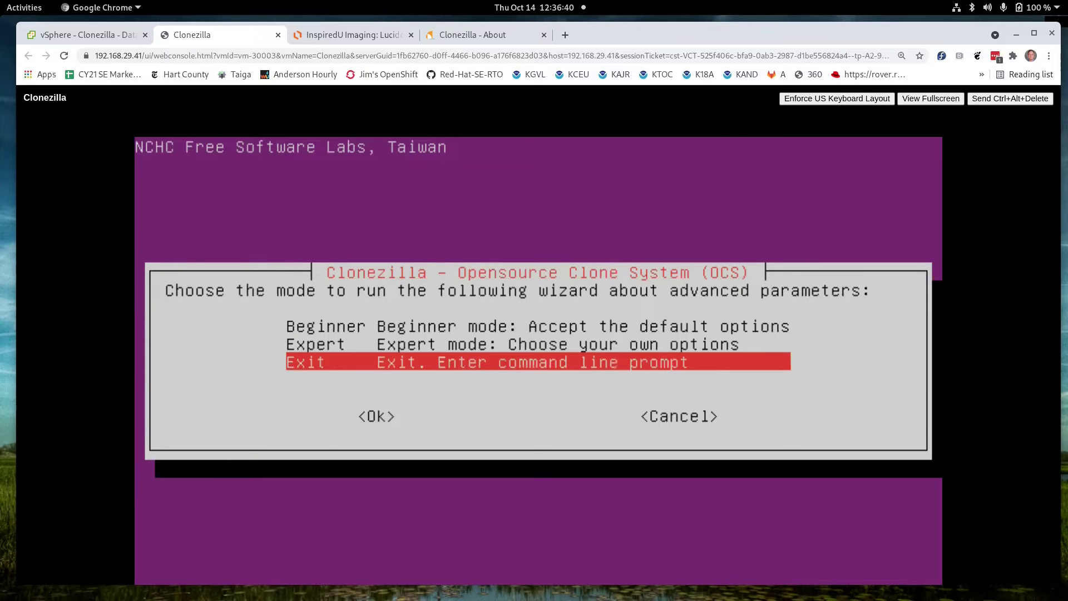
key("Return")
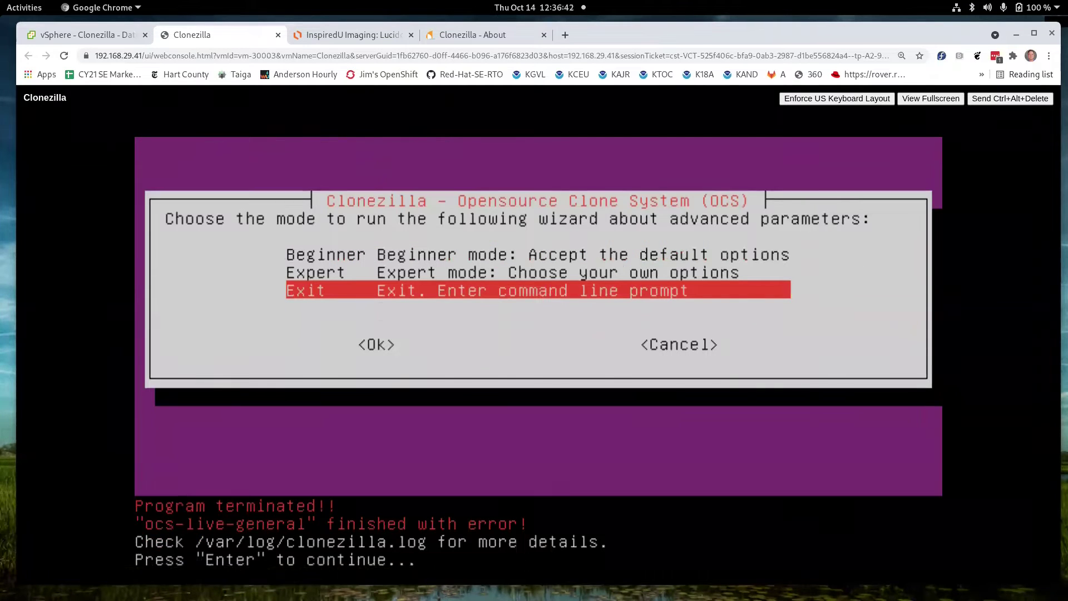
key("Return")
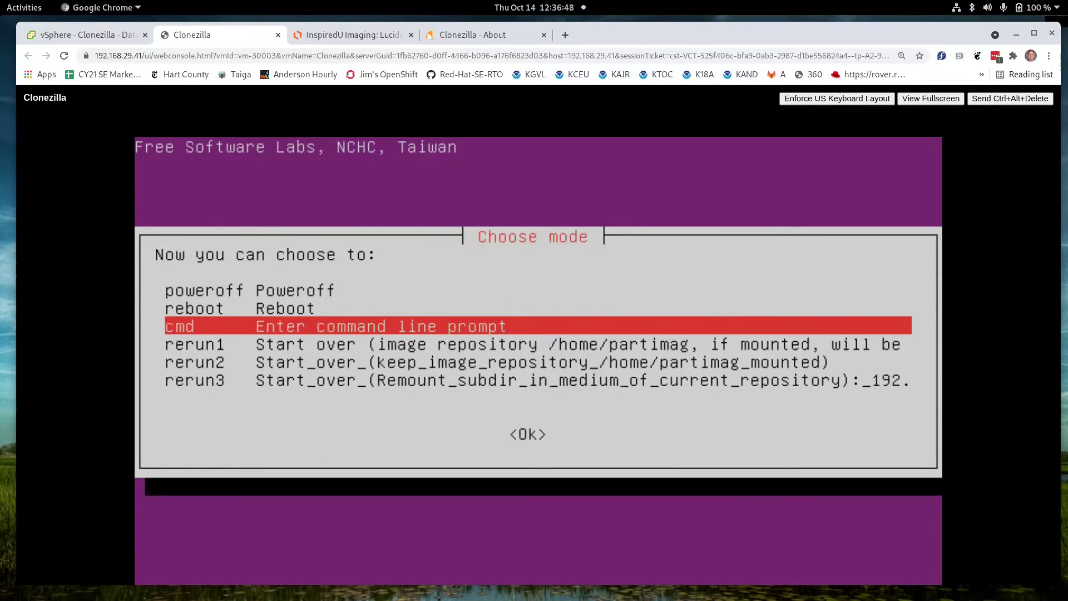
key("Return")
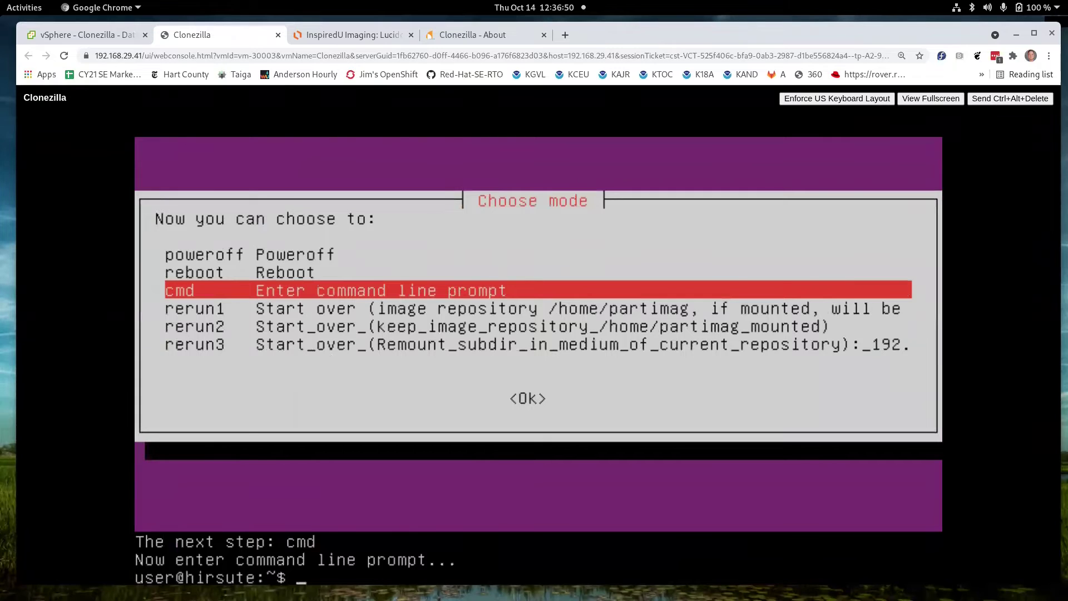
Become root with sudo -s
type("sudo -s")
key("Return")
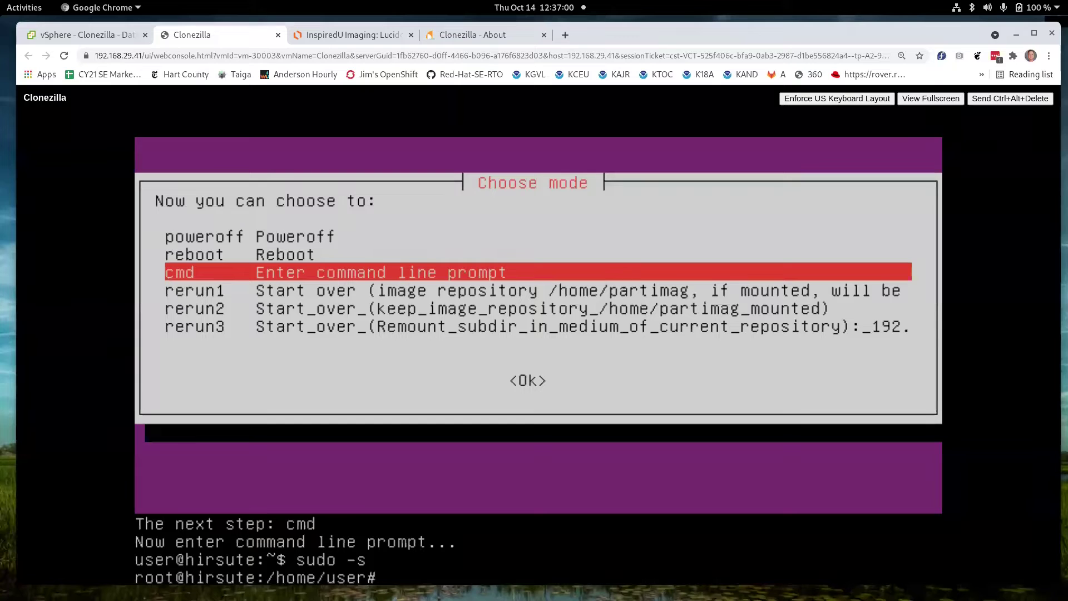
Run mount to list file systems, showing the nfs4 share on /home/partimag
key("Return")
key("Return")
key("Return")
key("Return")
key("Return")
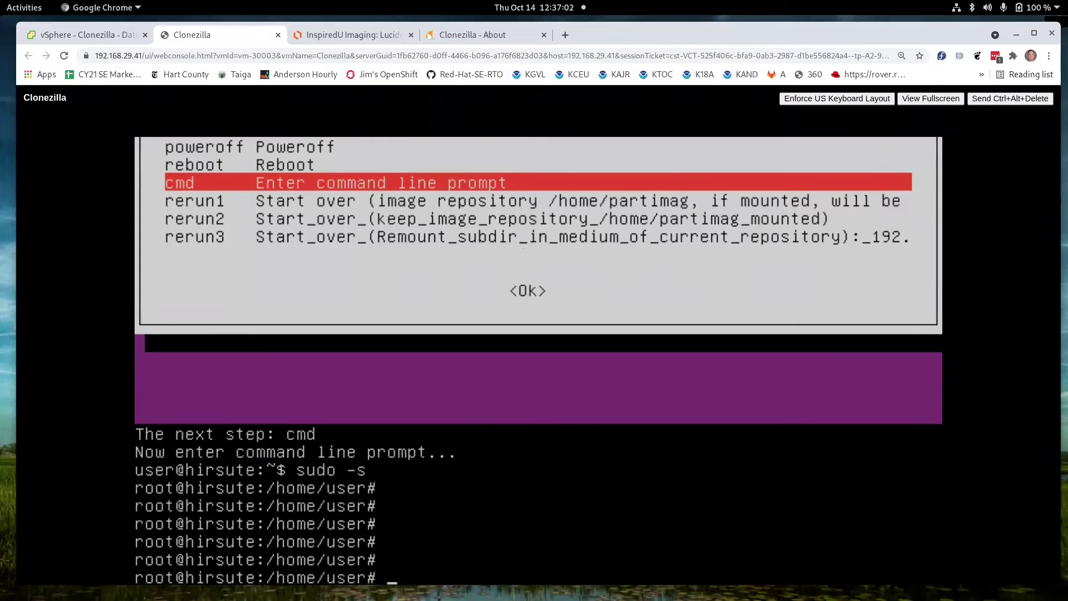
type("mount")
key("Return")
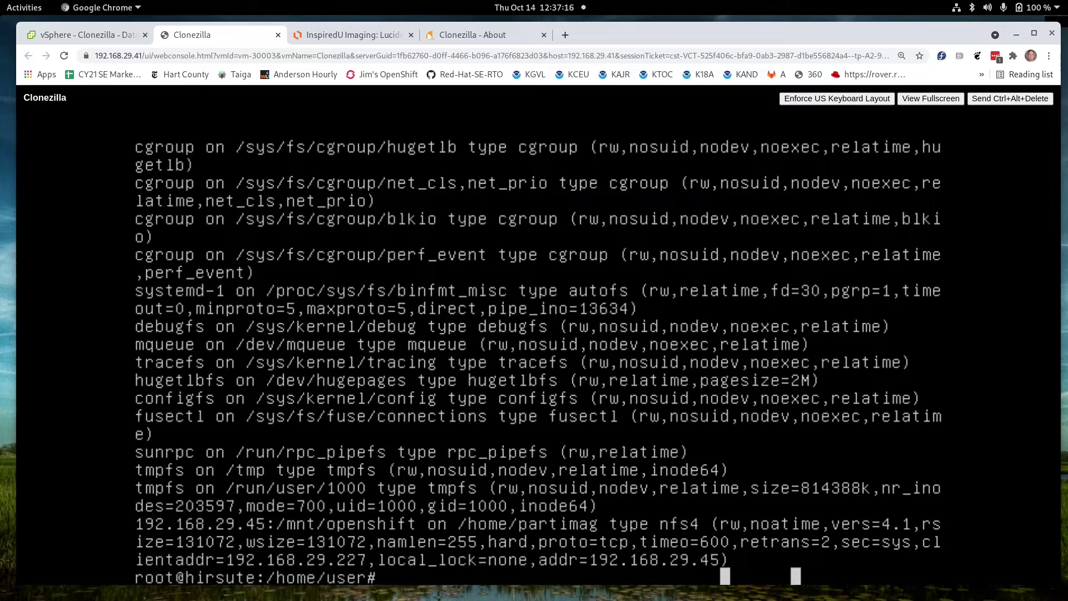
left_click(500, 575)
Create the /mnt/temp directory with mkdir
type("mount")
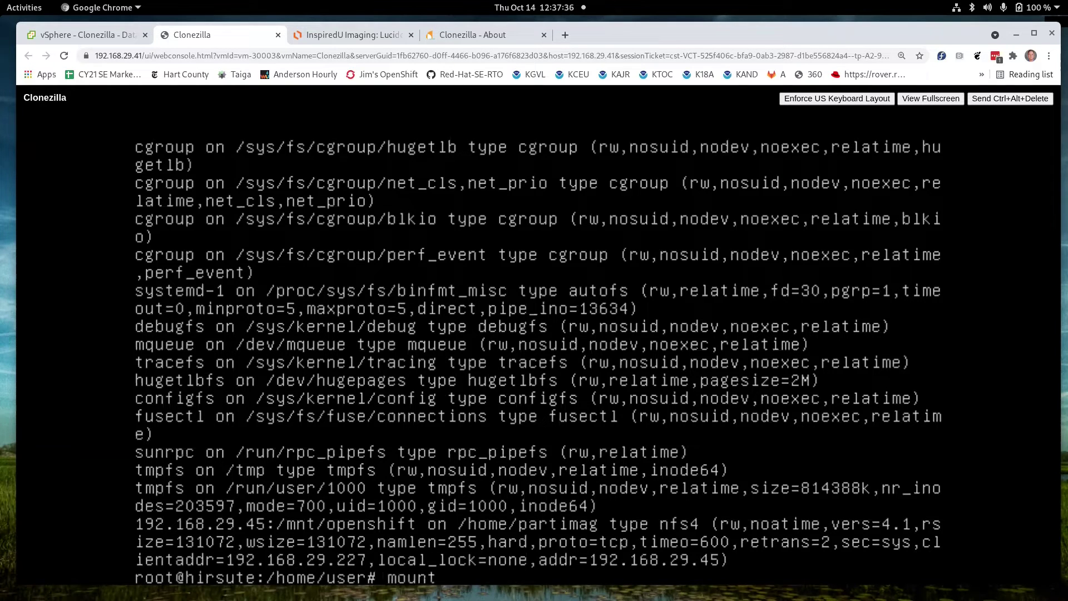
type(" -")
type("t xfs /dev/")
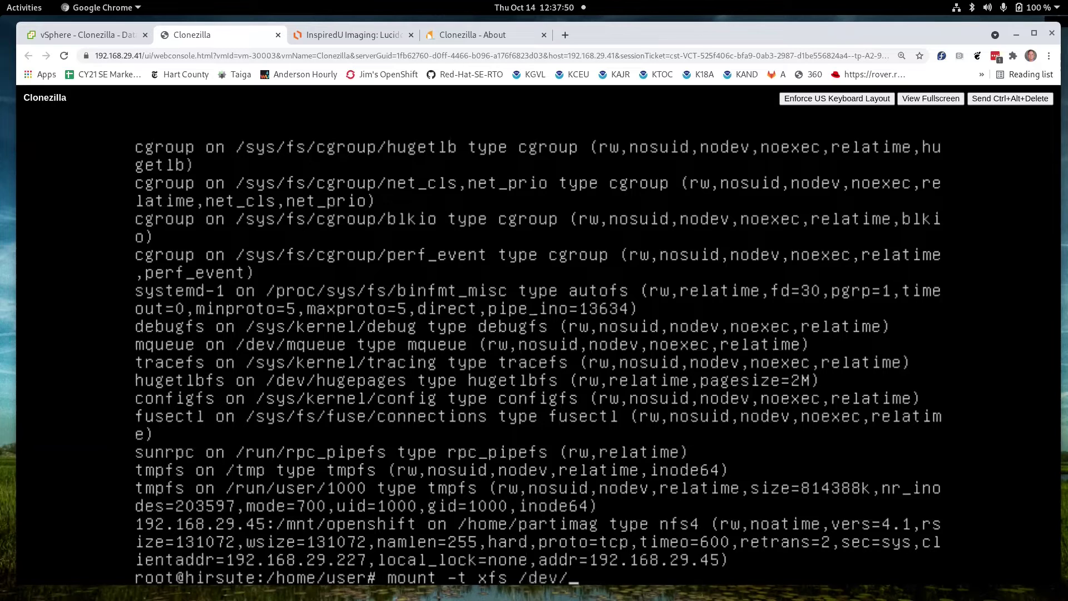
type("sda1")
key("BackSpace")
key("BackSpace")
key("BackSpace")
key("BackSpace")
key("BackSpace")
key("BackSpace")
key("BackSpace")
key("BackSpace")
key("BackSpace")
key("BackSpace")
key("BackSpace")
key("BackSpace")
key("BackSpace")
key("BackSpace")
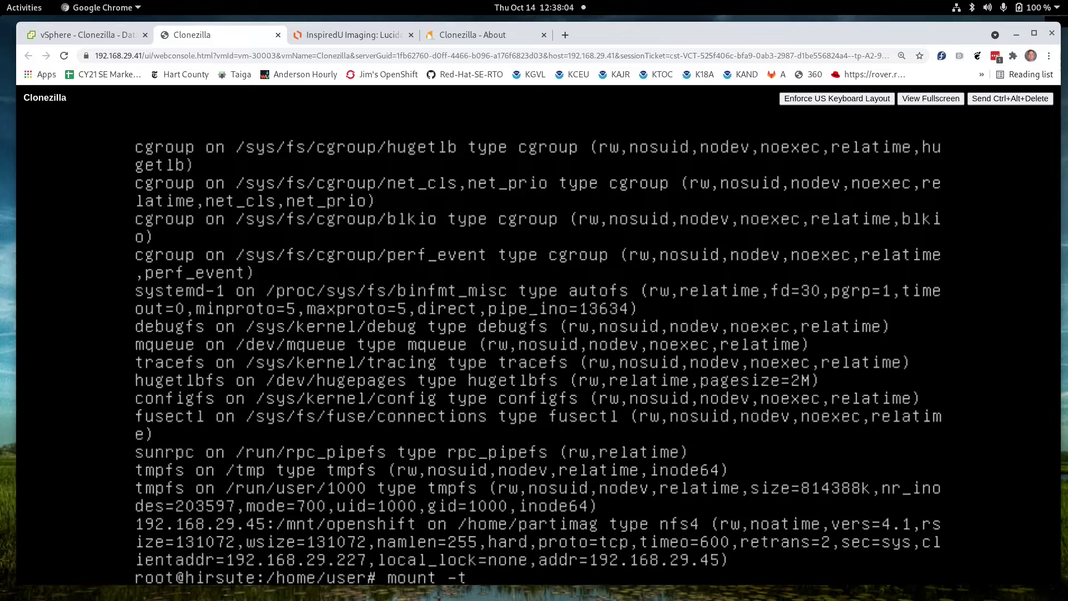
key("BackSpace")
key("BackSpace")
key("BackSpace")
key("BackSpace")
key("BackSpace")
key("BackSpace")
key("BackSpace")
key("BackSpace")
key("BackSpace")
type("mkdir /mnt/temp")
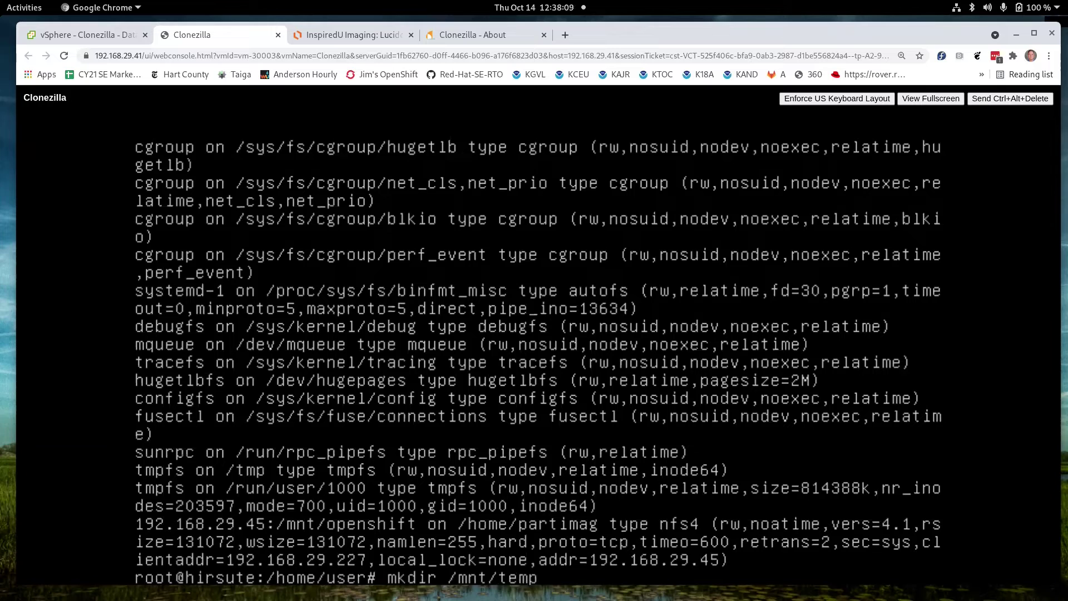
key("Return")
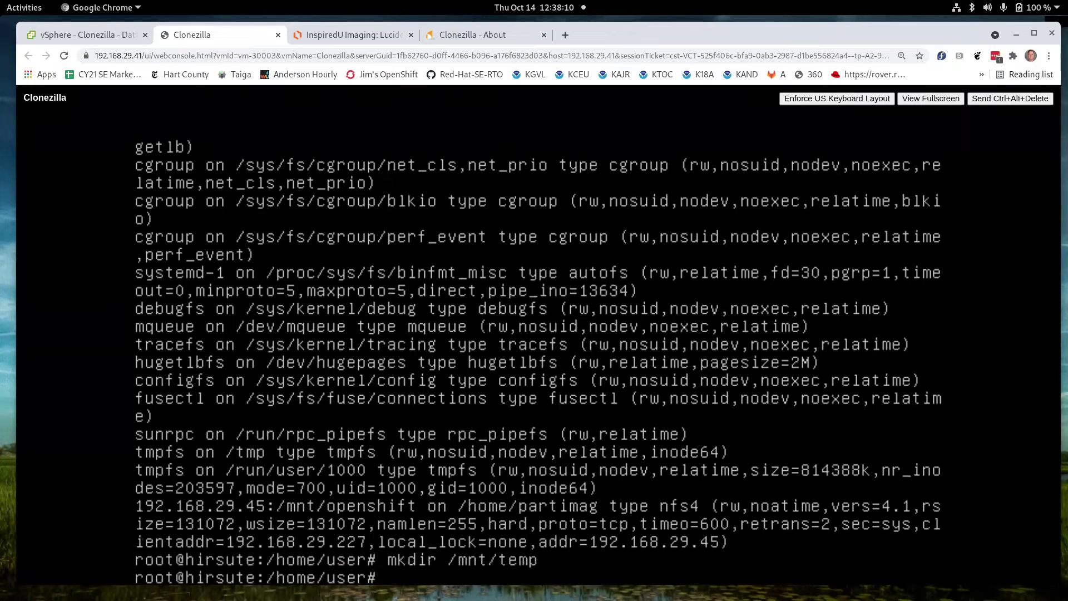
Mount /dev/sda1 as xfs on /mnt/temp, verify it, and start a cp -rp /home/partimag/ command
type("mount -t xfs /de")
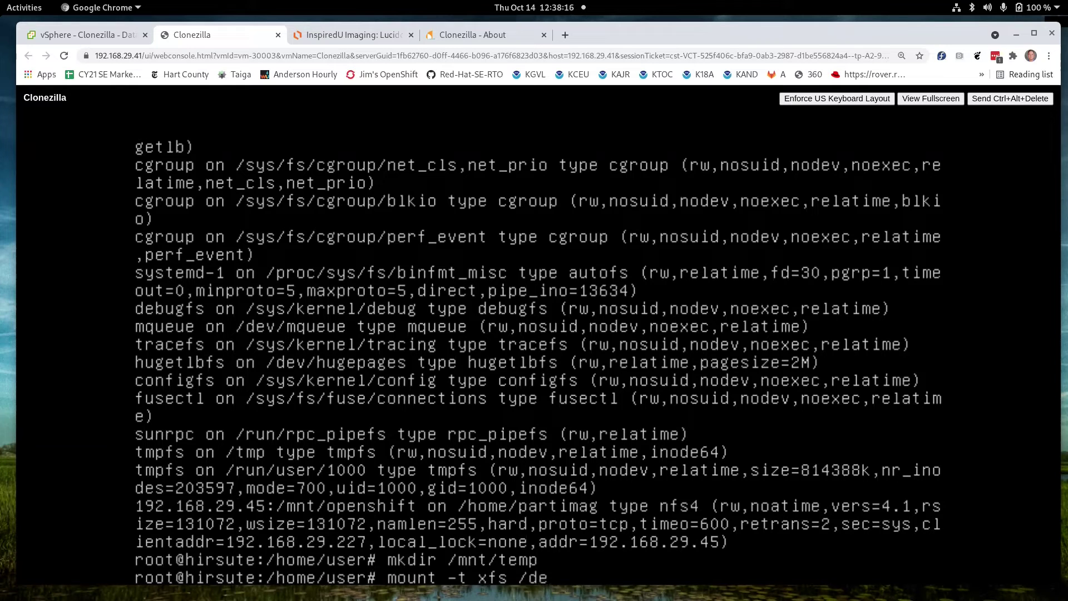
type("v/sda1 /mnt/")
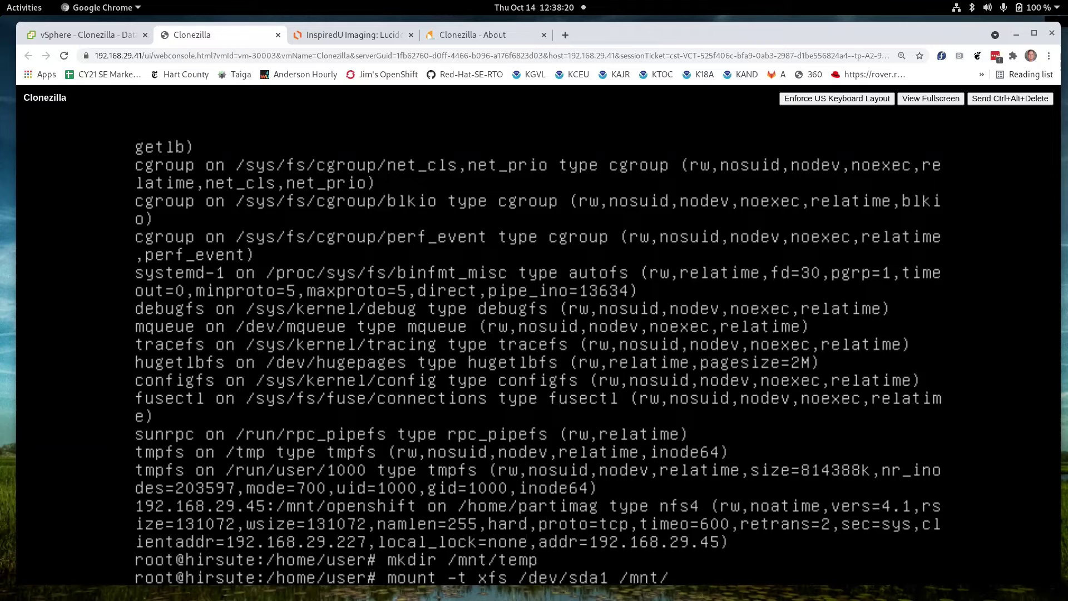
type("temp")
key("Return")
type("m")
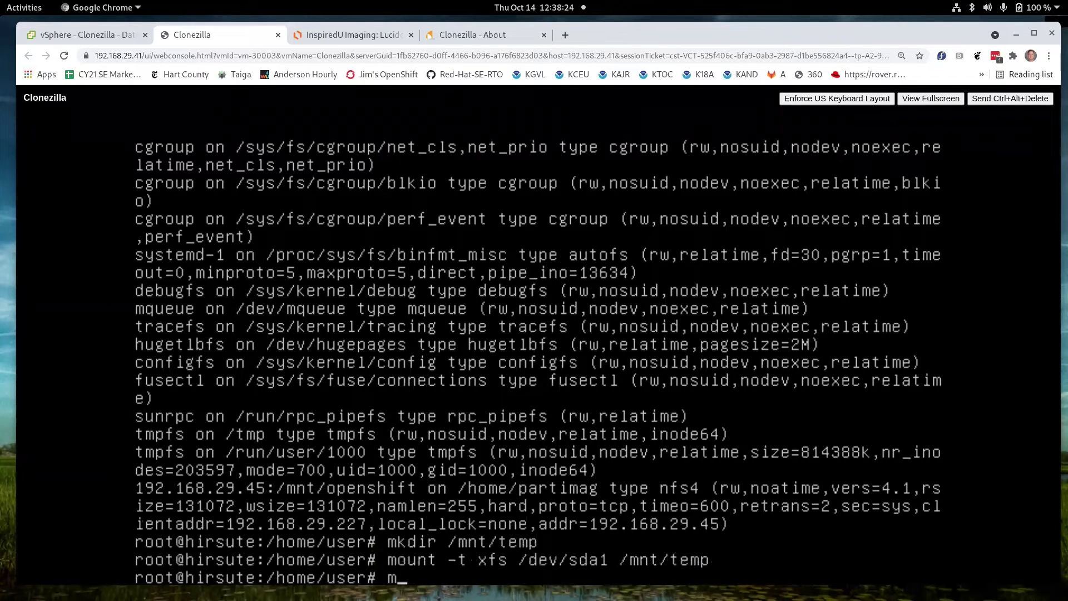
type("ount")
key("Return")
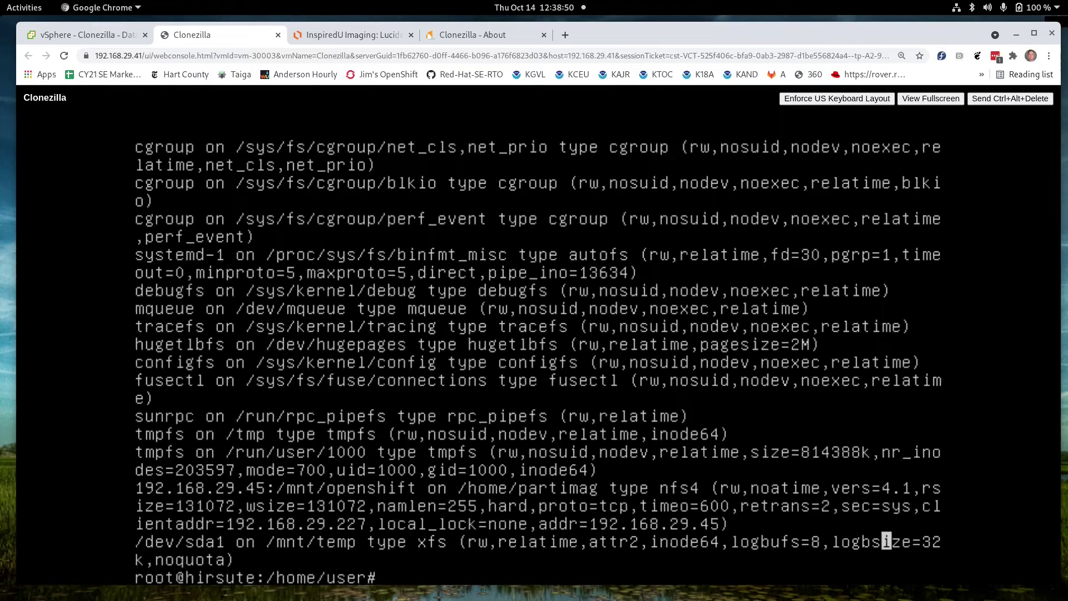
type("cp -rp")
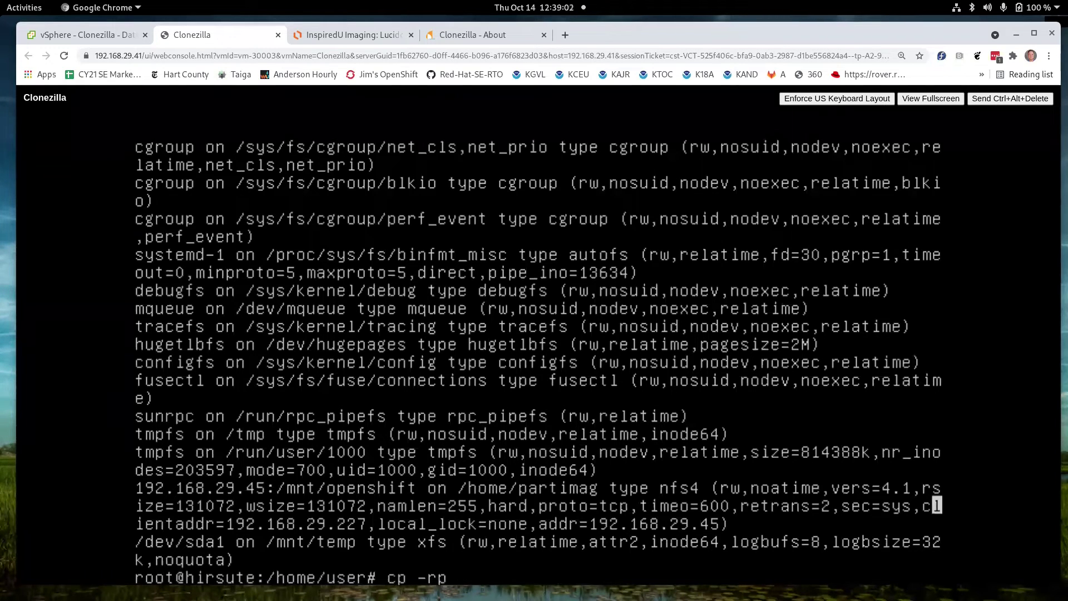
type("/home/part")
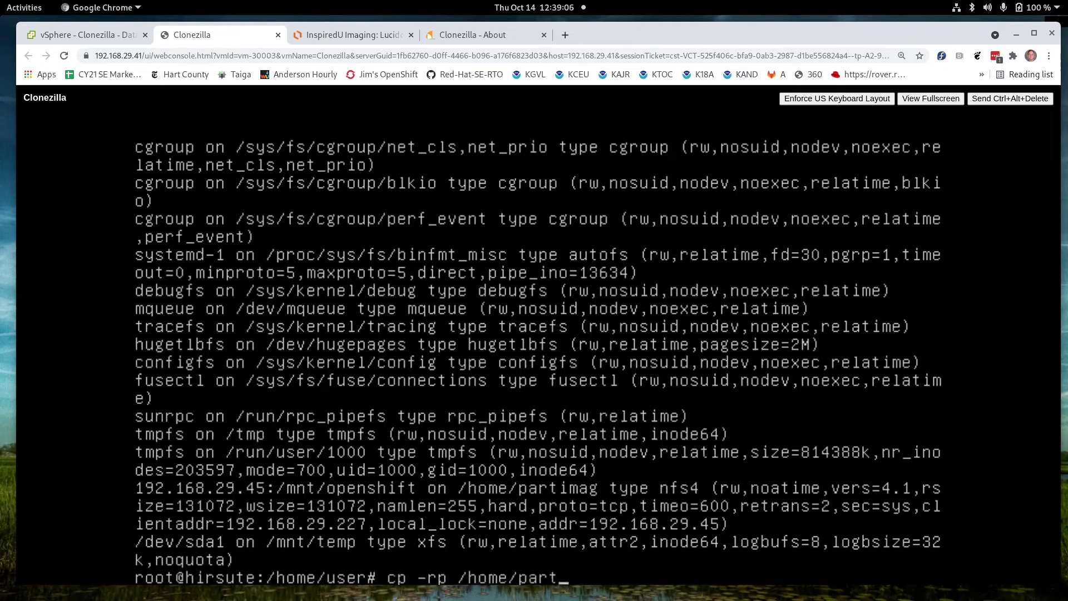
type("imag/")
Copy /home/partimag/2021-10-Jims-Test-img recursively into /mnt/temp/ with cp -rp
key("Tab")
key("Tab")
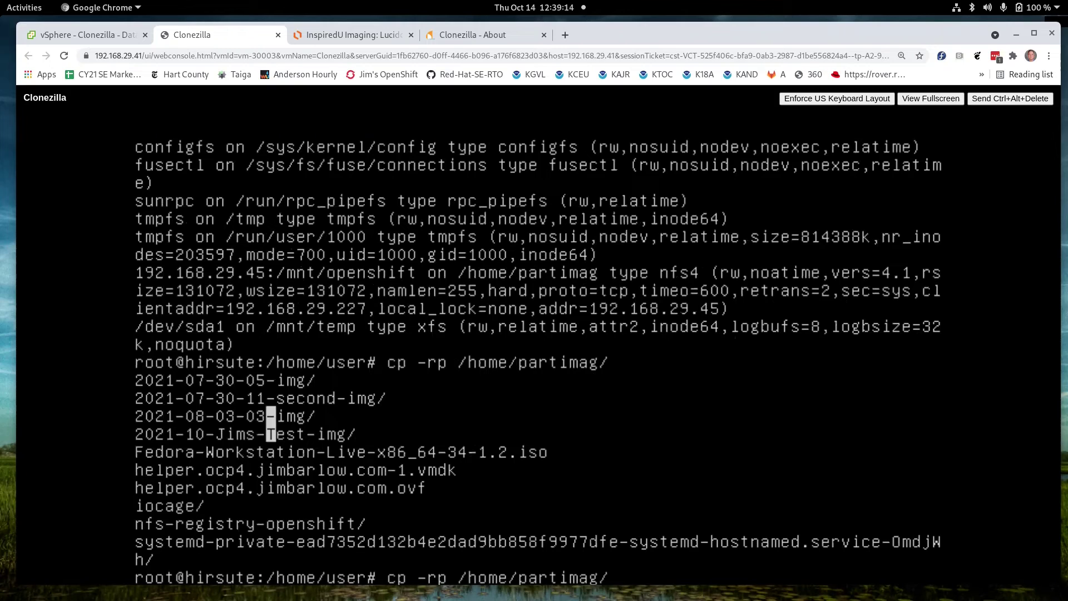
type("2021-")
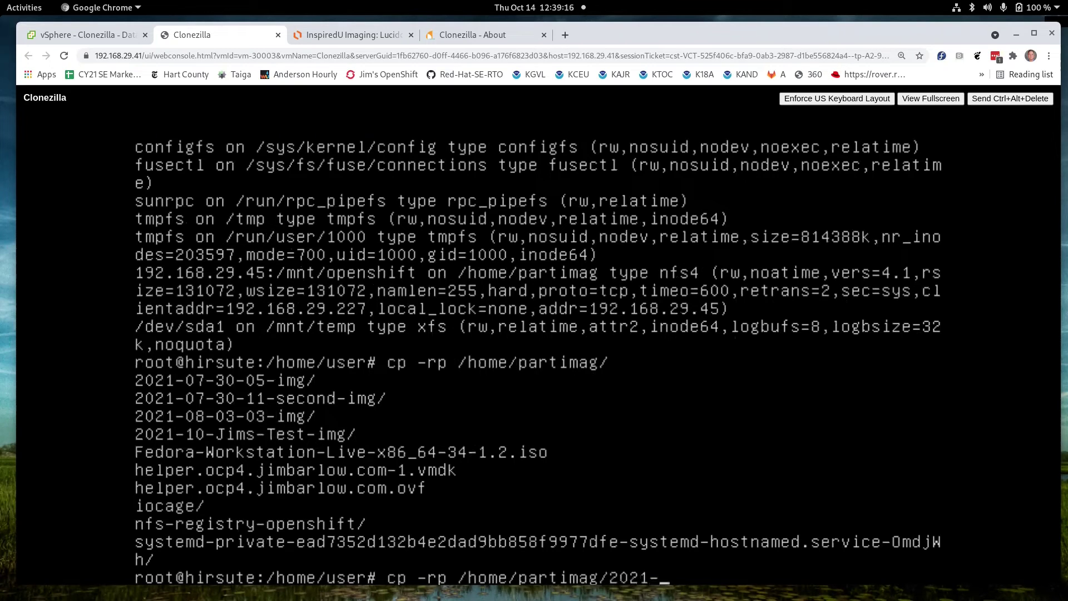
type("10-J")
key("Tab")
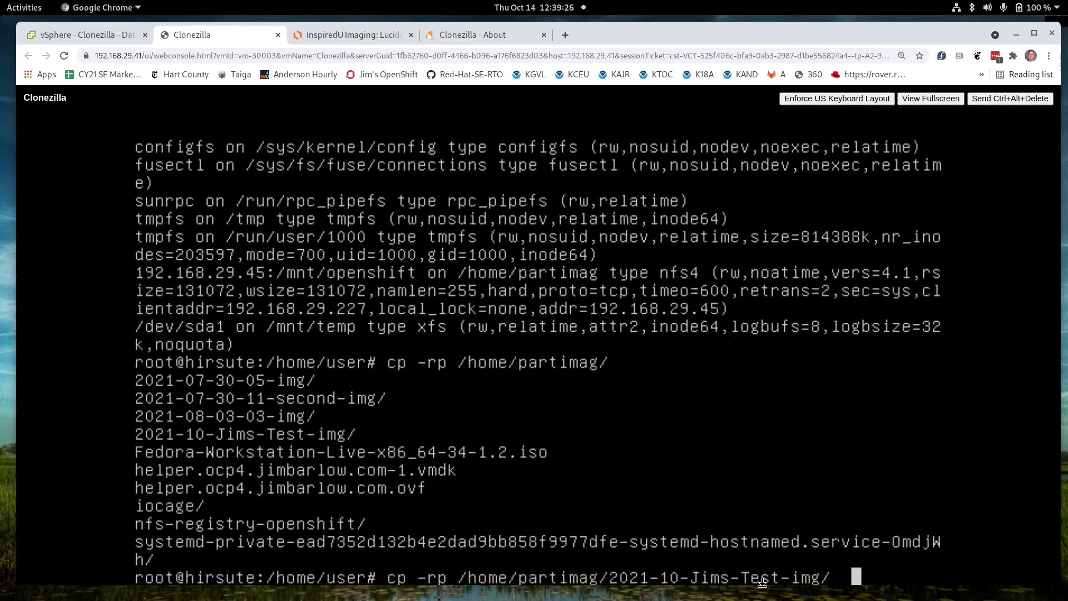
key("BackSpace")
type("mnt/temp")
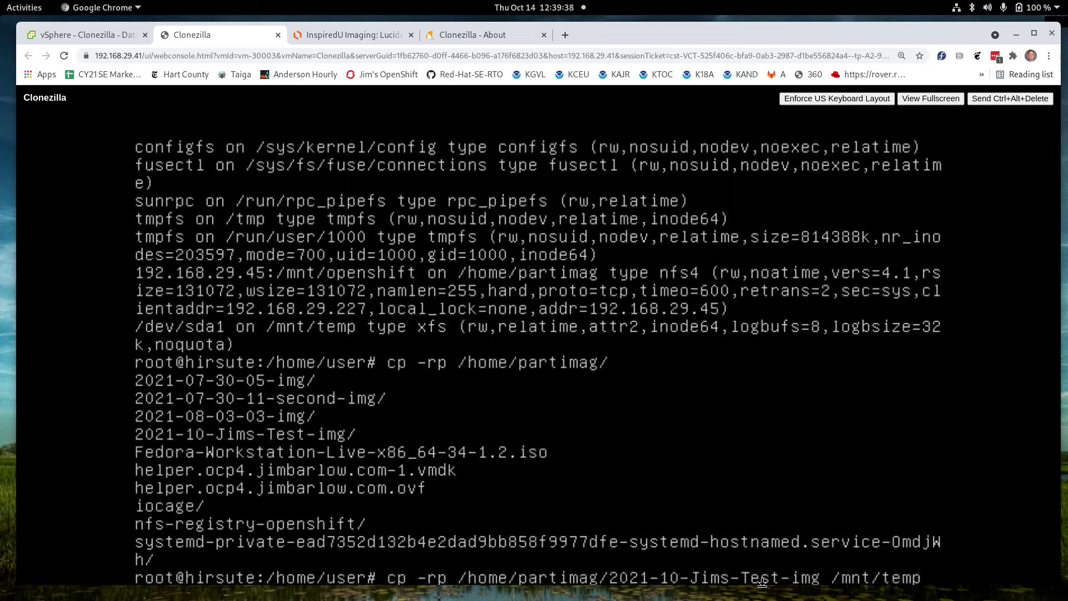
type("/")
key("Return")
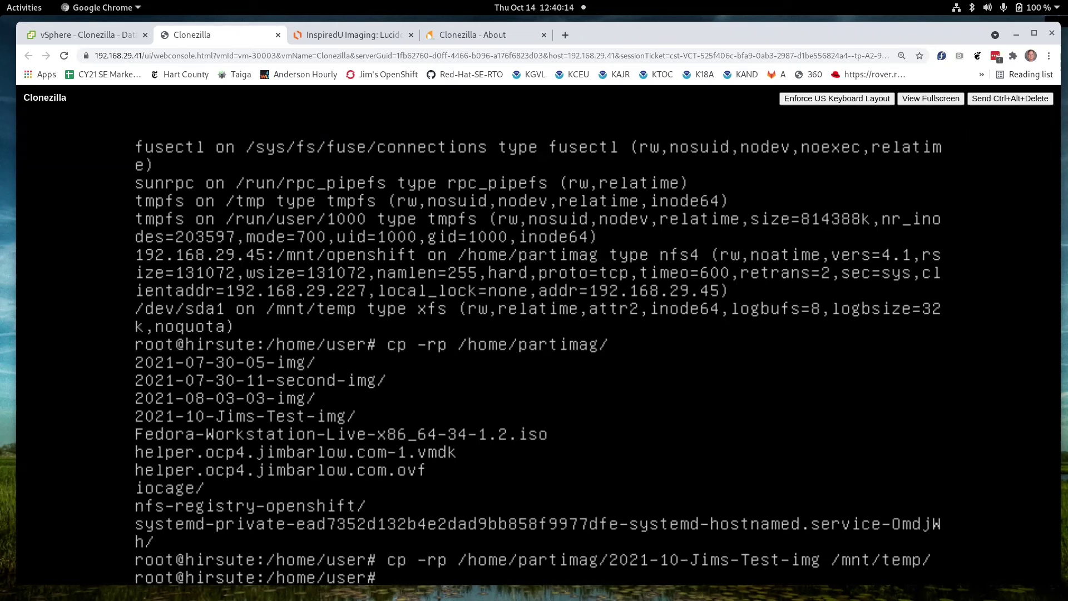
List /mnt/temp to confirm the copied image, then enter shutdown -h now
type("ls /mnt/temp/")
key("Return")
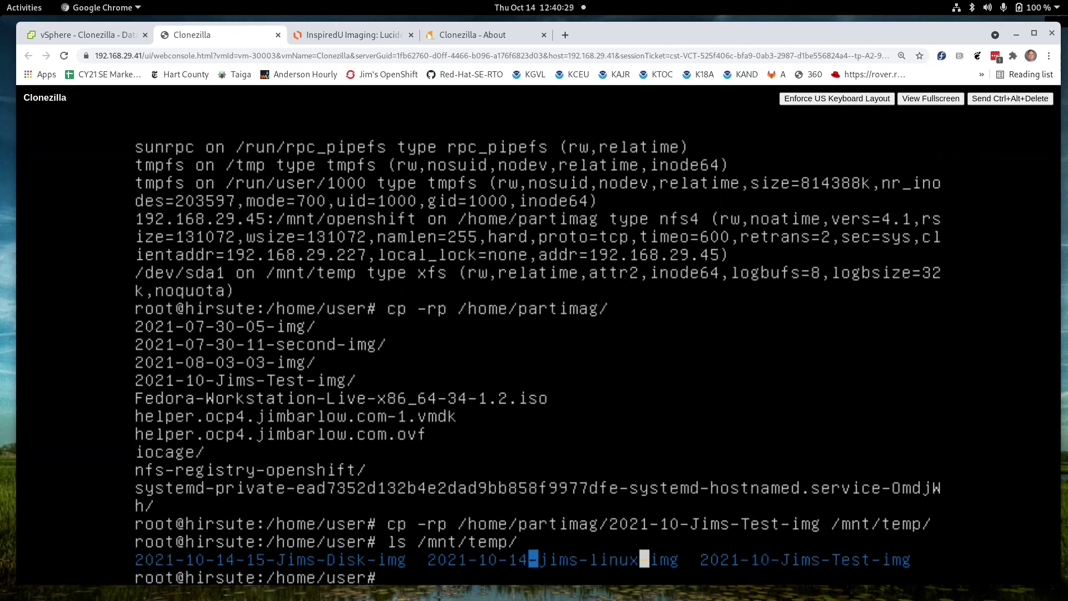
type("shutd")
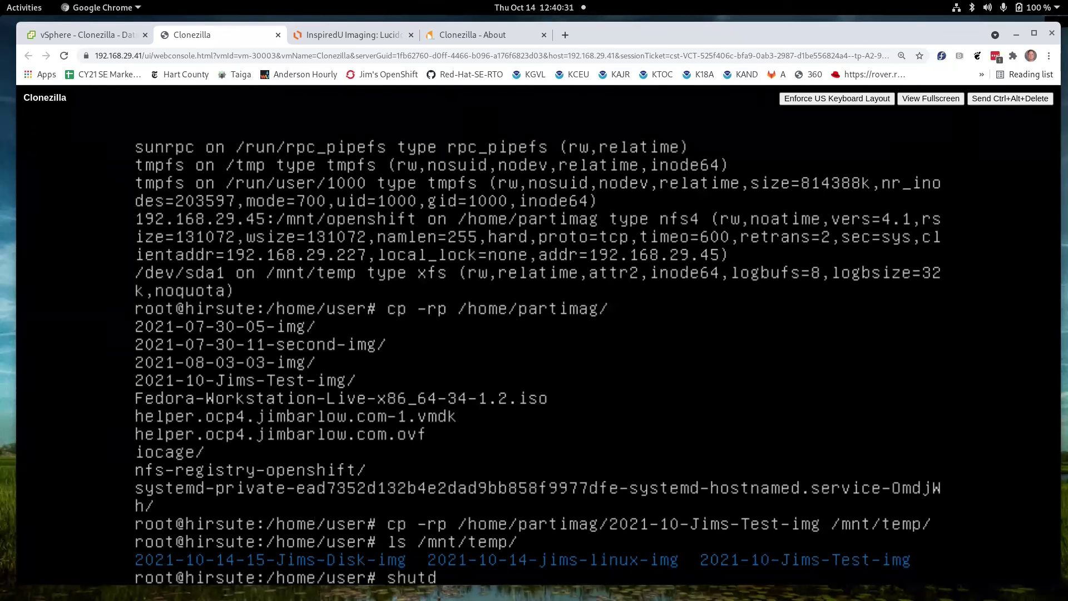
type("own -h now")
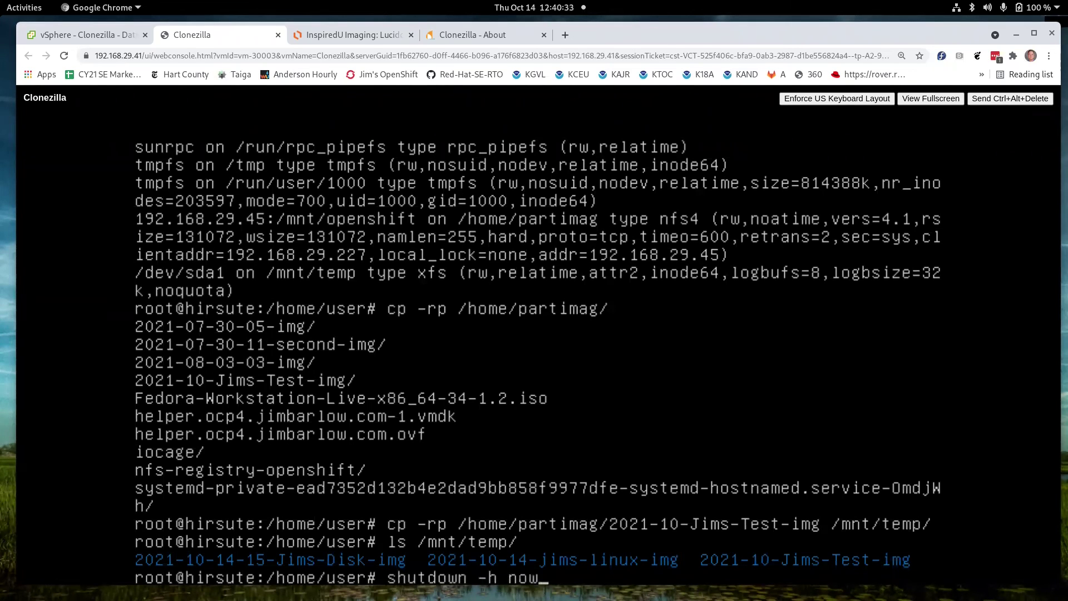